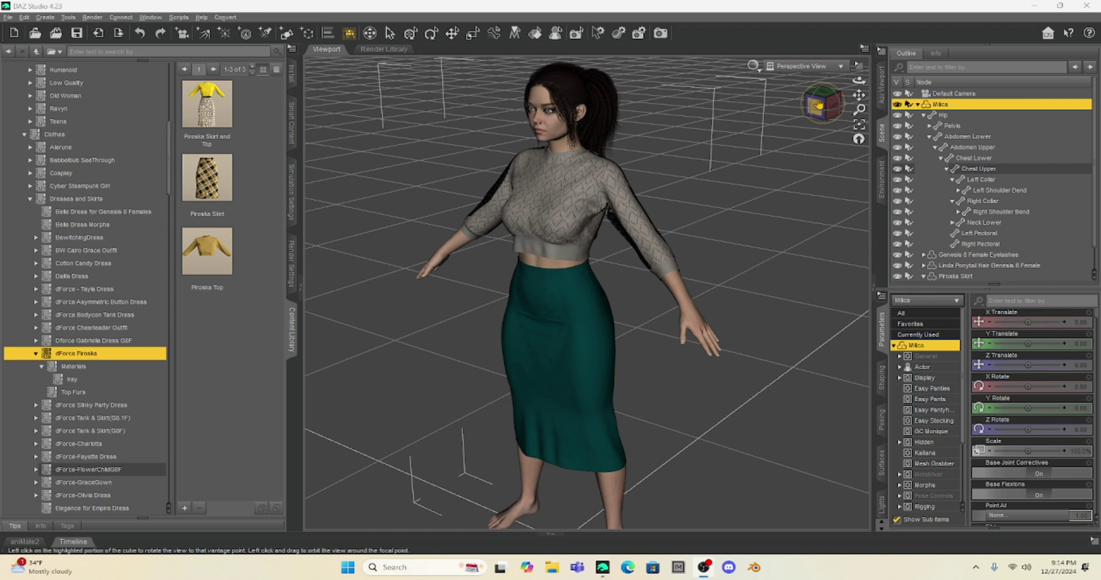
# Show the dressed figure in the Front View and centre it in the viewport.
pyautogui.moveTo(816, 95); pyautogui.dragTo(817, 85)
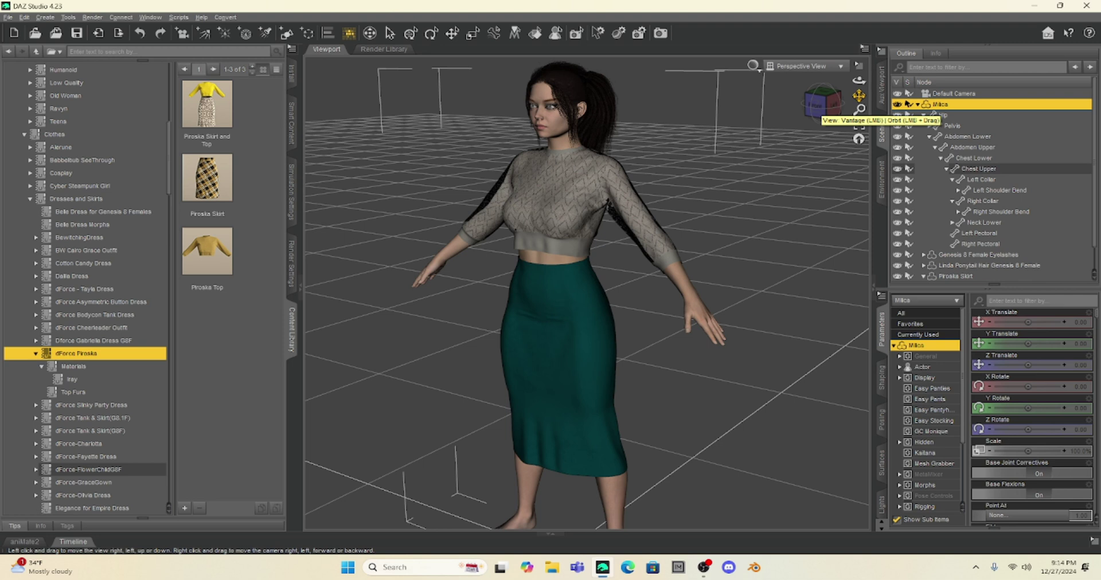
pyautogui.moveTo(859, 95); pyautogui.dragTo(856, 88)
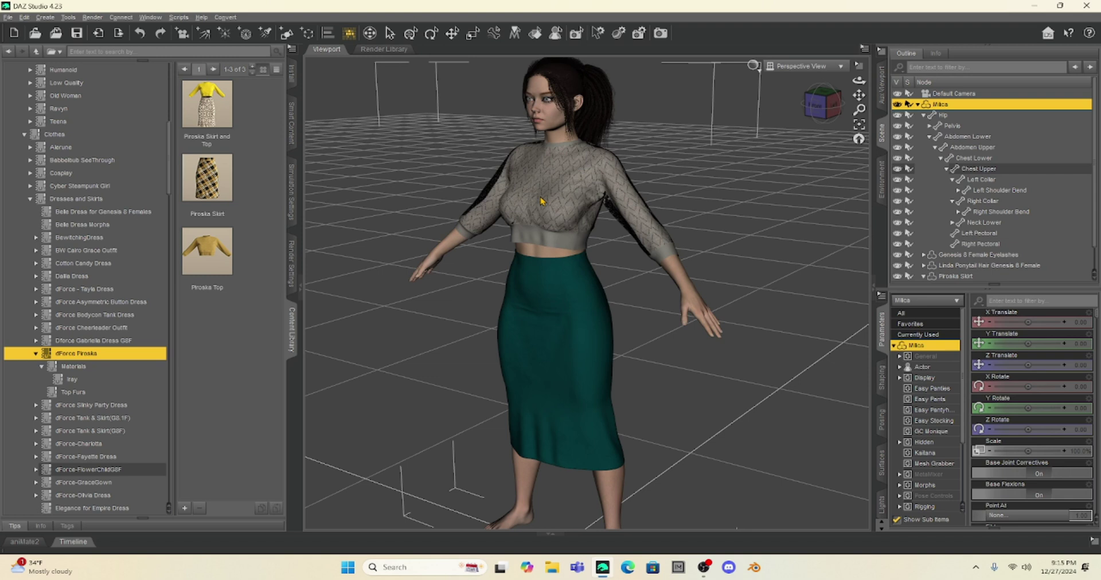
pyautogui.click(798, 67)
pyautogui.click(784, 83)
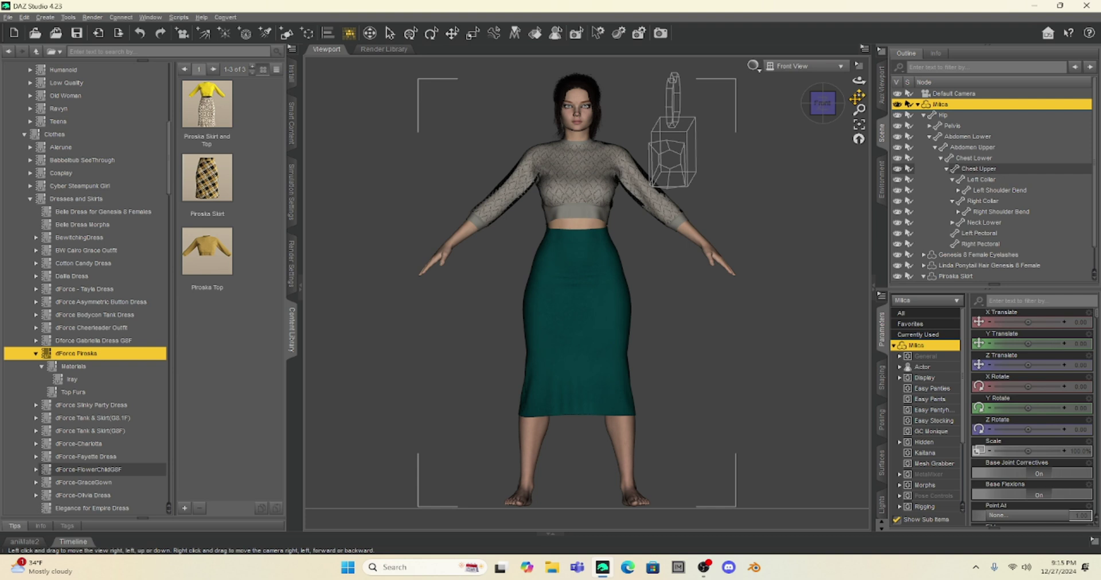
pyautogui.moveTo(859, 94); pyautogui.dragTo(852, 86)
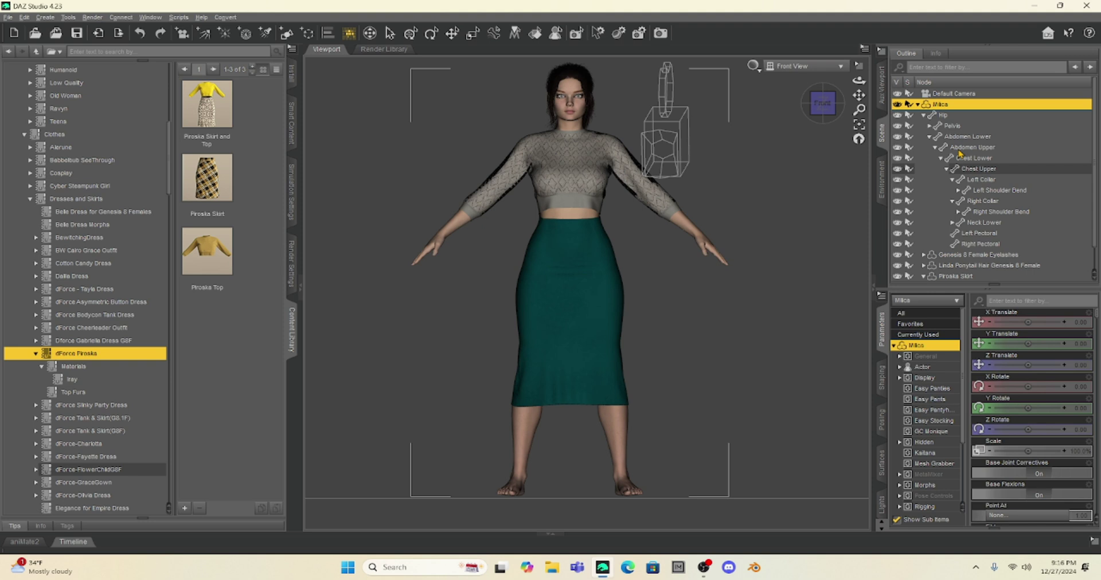
# Select the Piroska Skirt and activate the Geometry Editor tool.
pyautogui.click(917, 104)
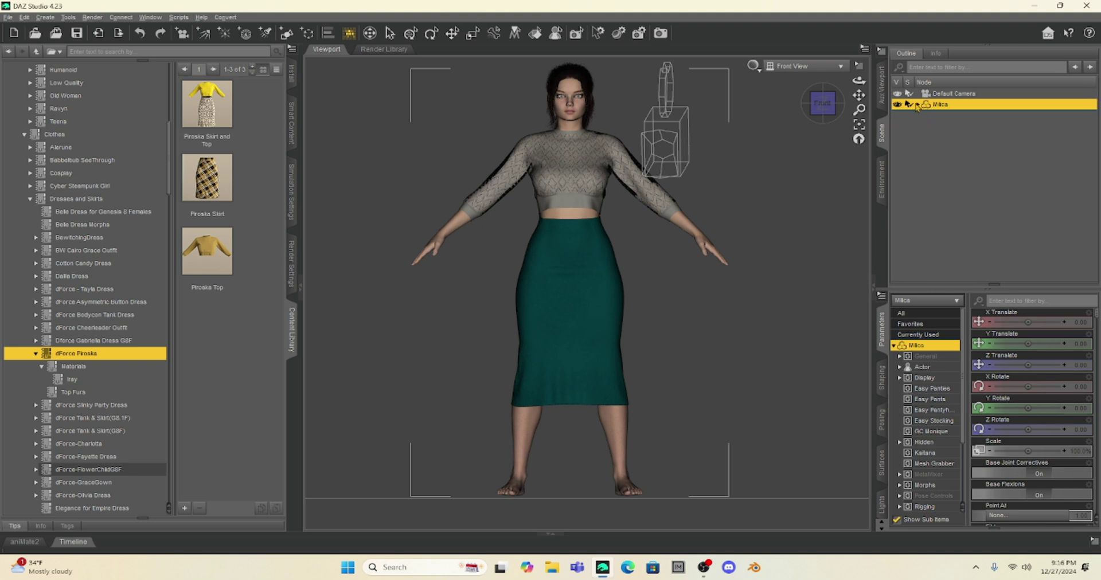
pyautogui.click(536, 276)
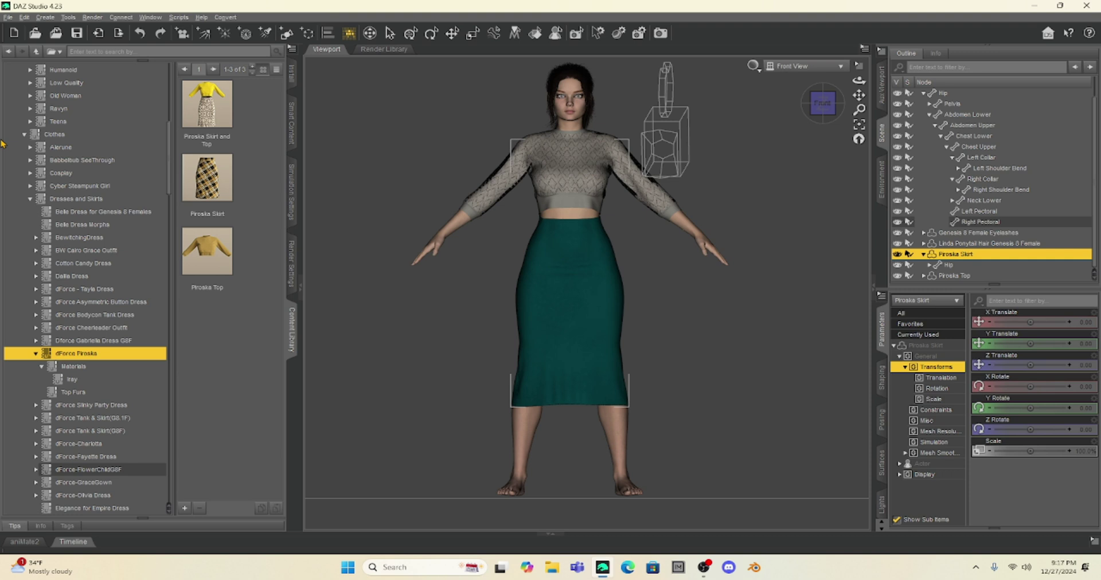
pyautogui.click(69, 18)
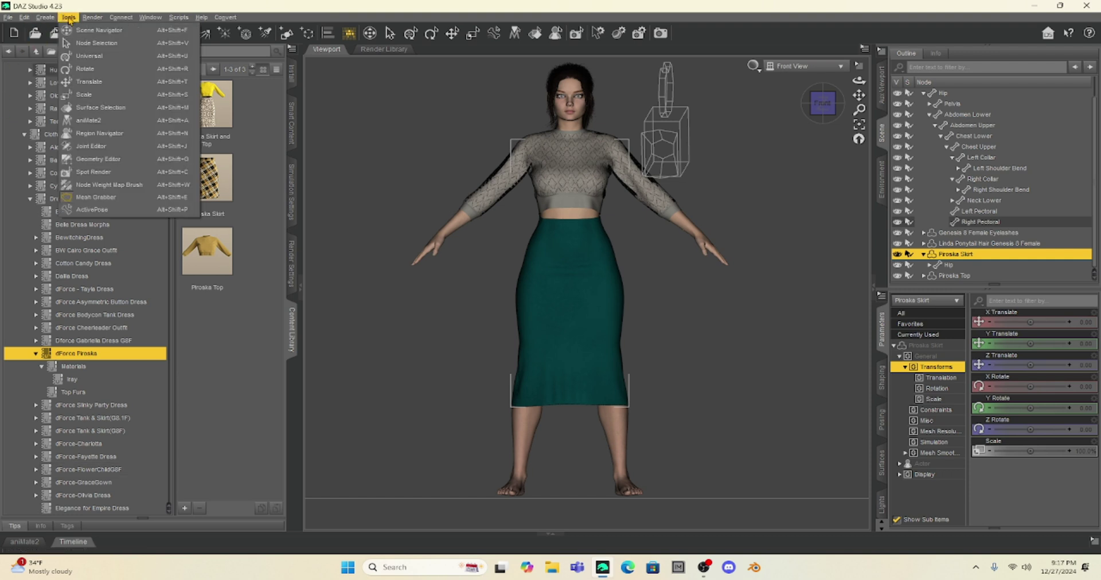
pyautogui.click(86, 161)
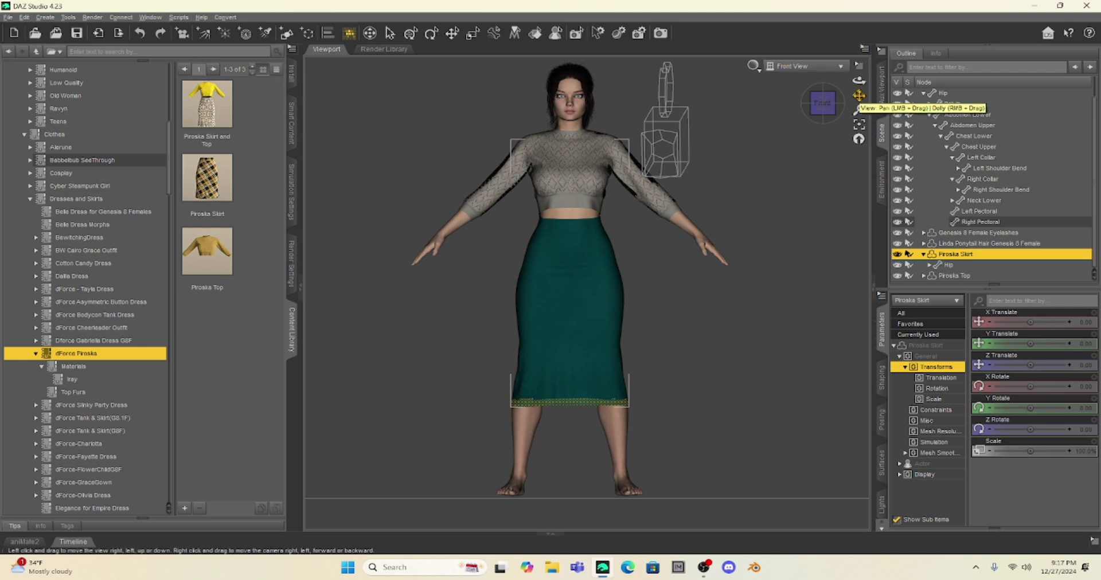
# Frame the lower part of the skirt and open the Tool Settings pane for the Geometry Editor.
pyautogui.moveTo(859, 95); pyautogui.dragTo(739, 289)
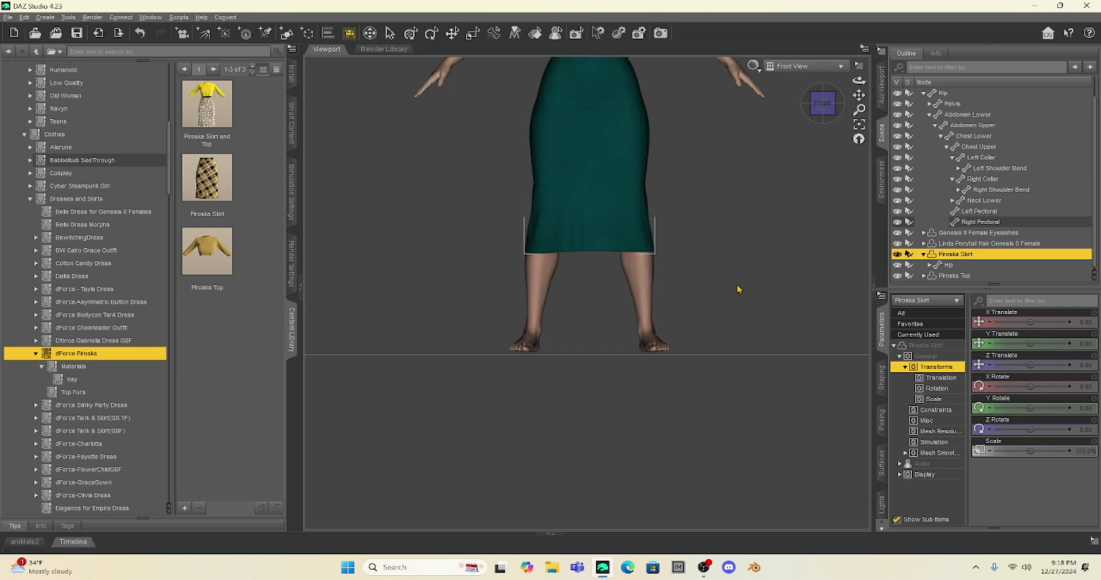
pyautogui.scroll(3, 739, 290)
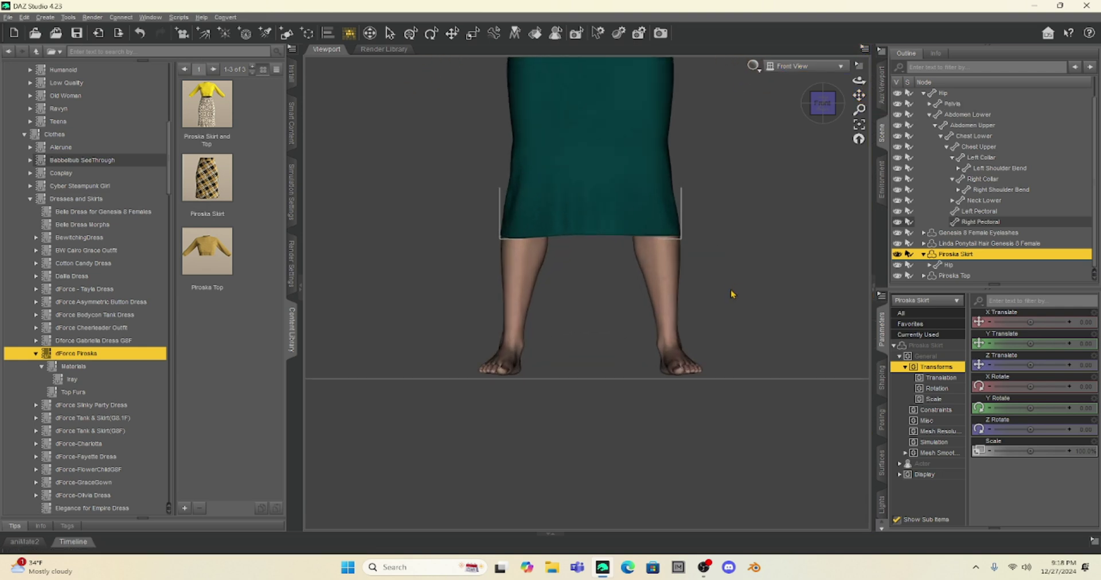
pyautogui.scroll(3, 735, 293)
pyautogui.scroll(1, 758, 283)
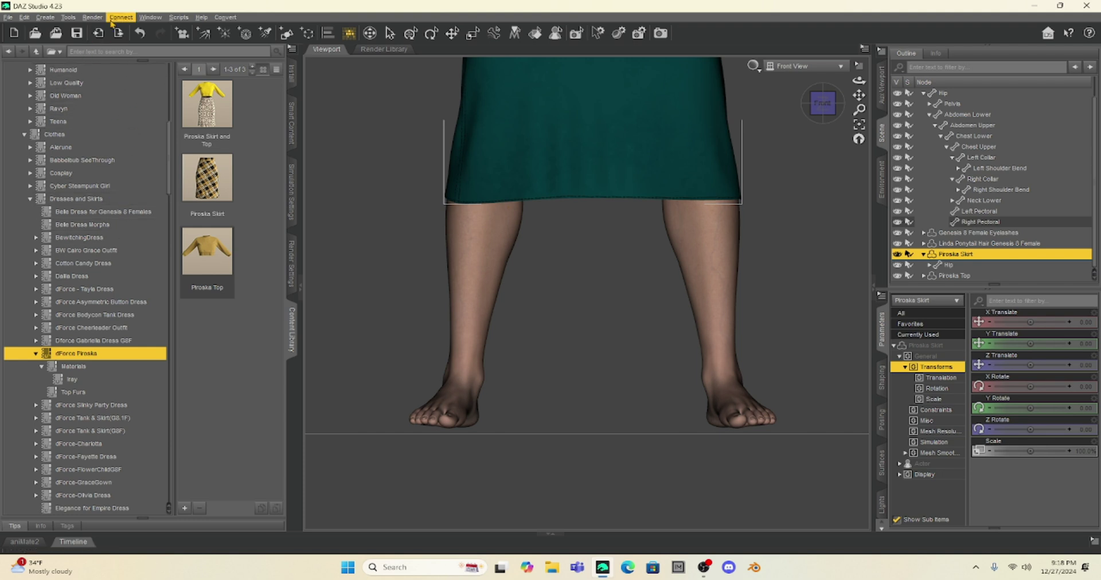
pyautogui.click(149, 17)
pyautogui.moveTo(154, 31)
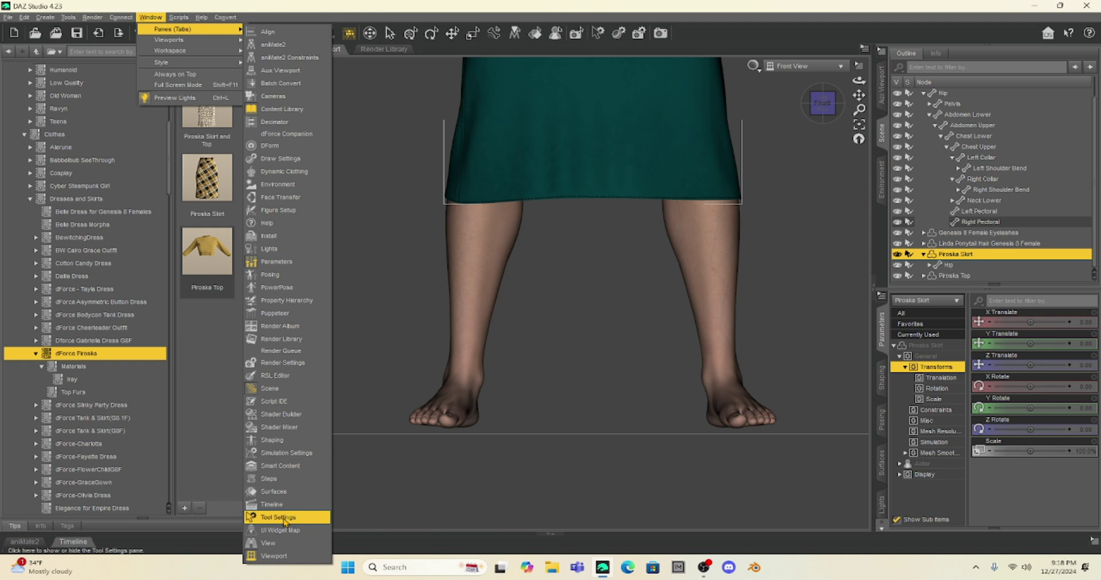
pyautogui.click(282, 517)
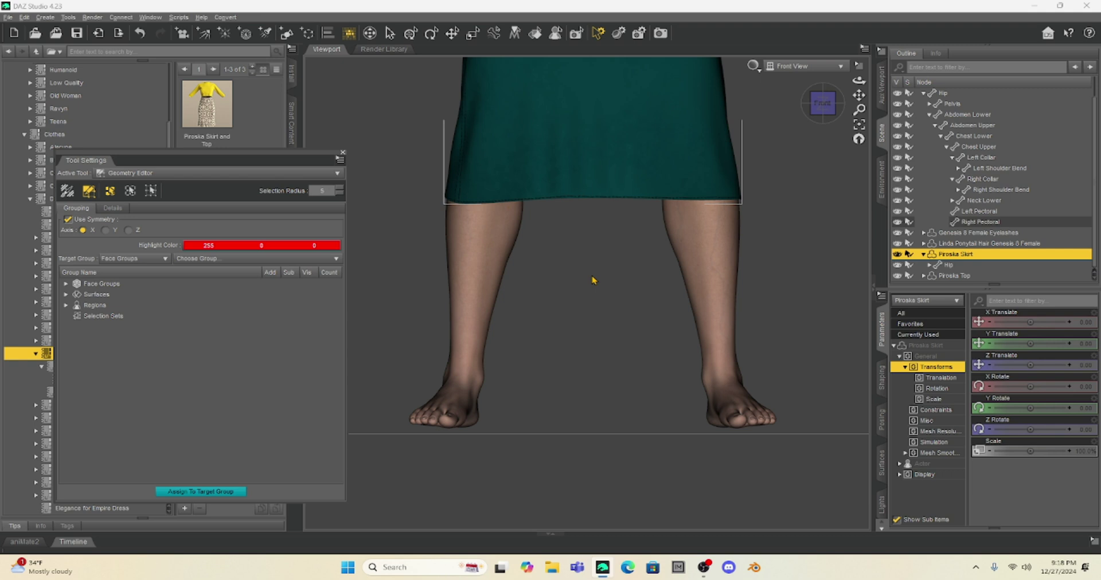
# Review the Geometry Editor's tool mode and symmetry options for the skirt.
pyautogui.rightClick(593, 138)
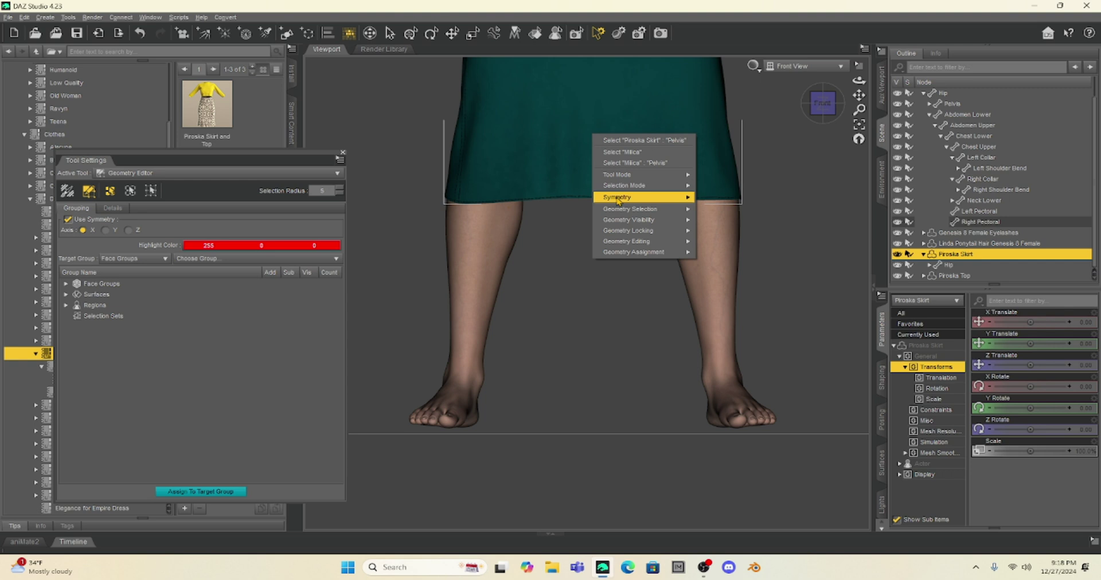
pyautogui.moveTo(626, 179)
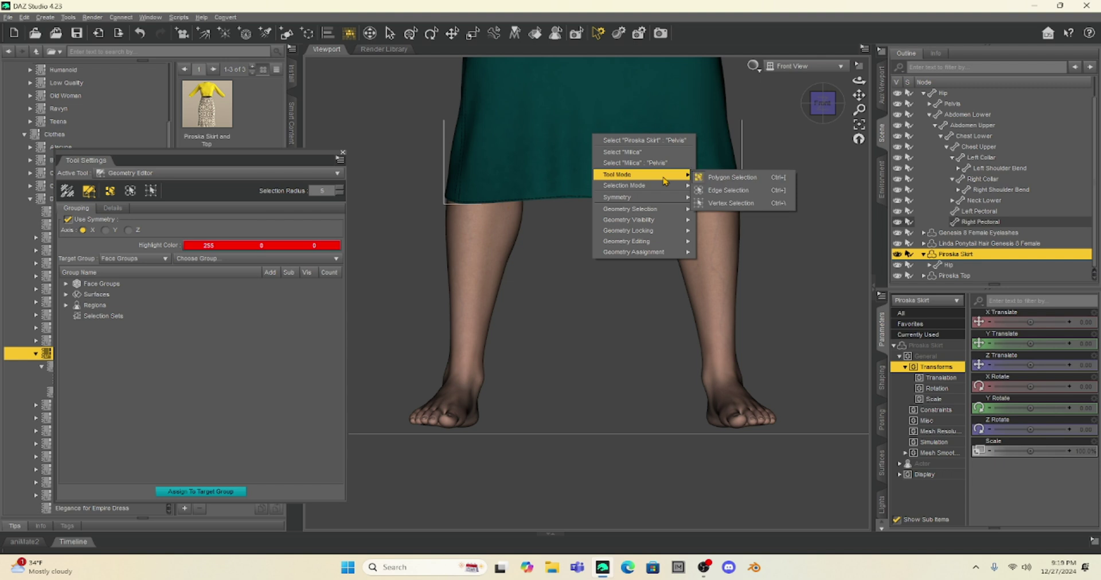
pyautogui.moveTo(667, 188)
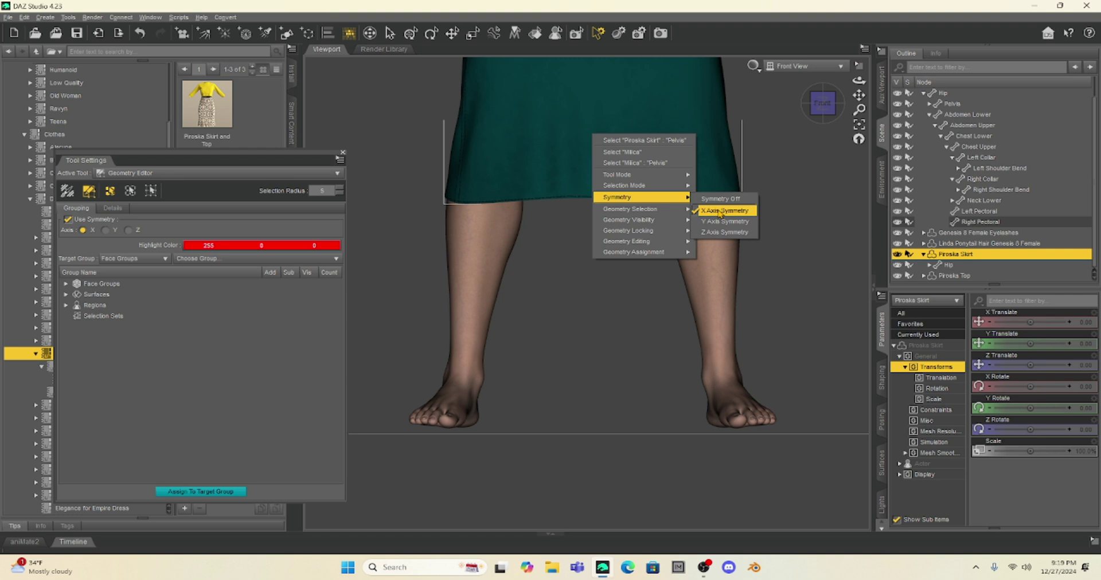
pyautogui.click(583, 354)
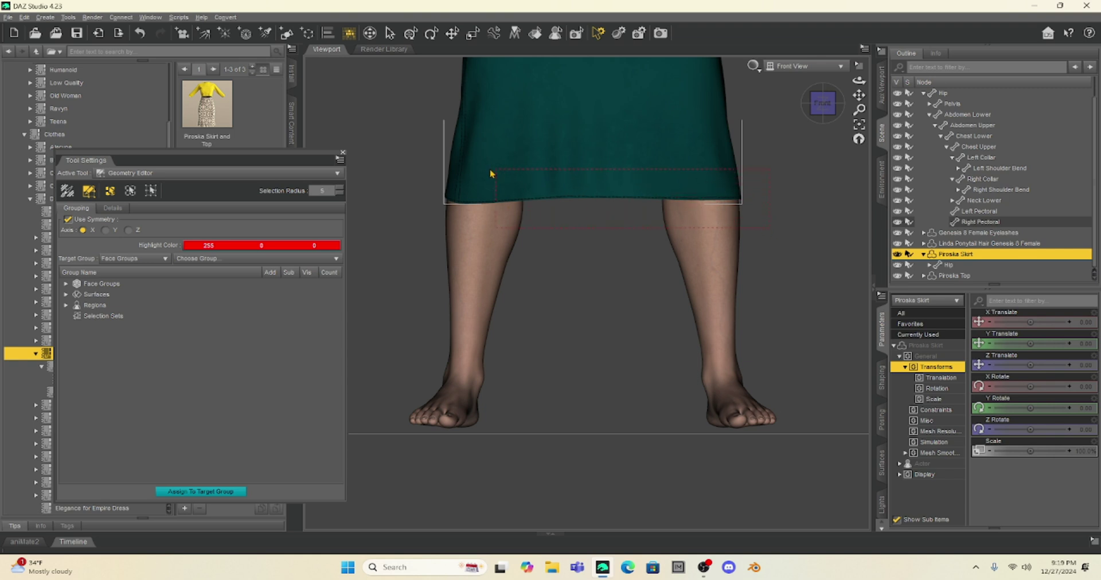
# Marquee-select the polygons in a band along the skirt's bottom edge and check the selection in the Perspective View.
pyautogui.moveTo(452, 166); pyautogui.dragTo(415, 147)
pyautogui.moveTo(416, 151); pyautogui.dragTo(417, 149)
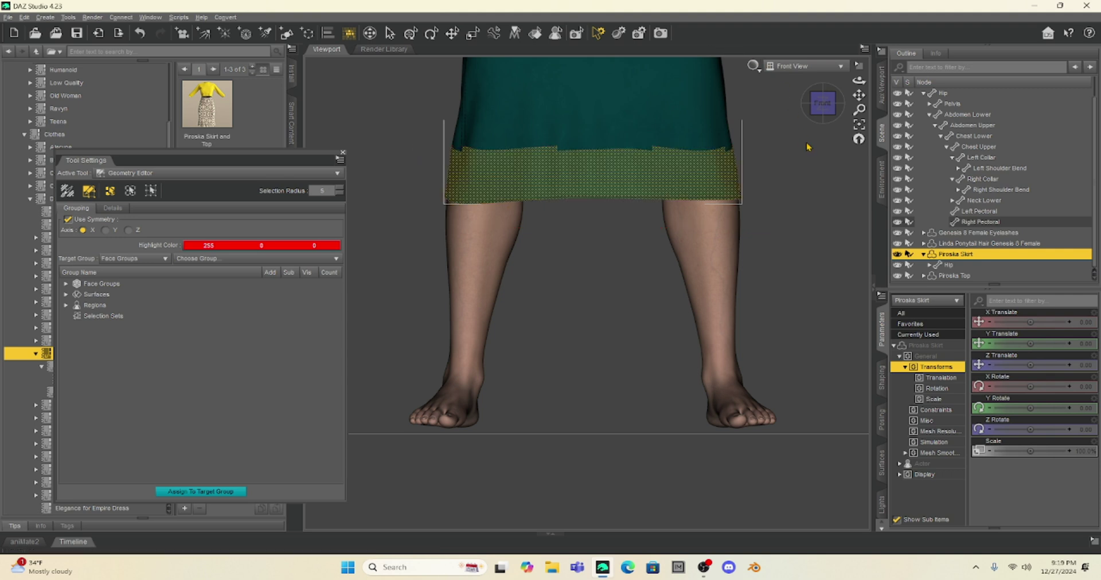
pyautogui.click(799, 67)
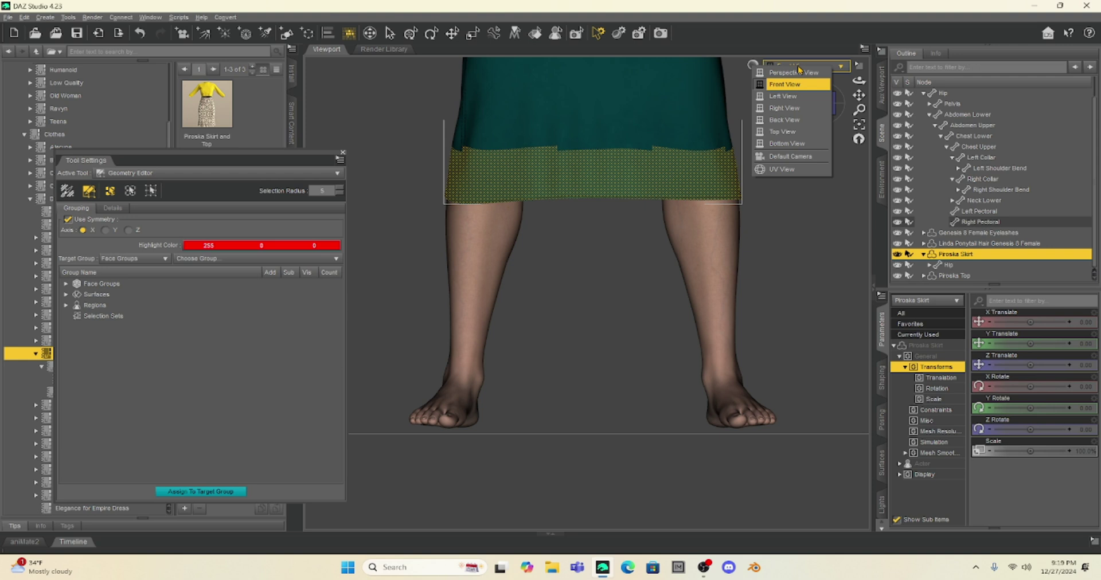
pyautogui.click(794, 72)
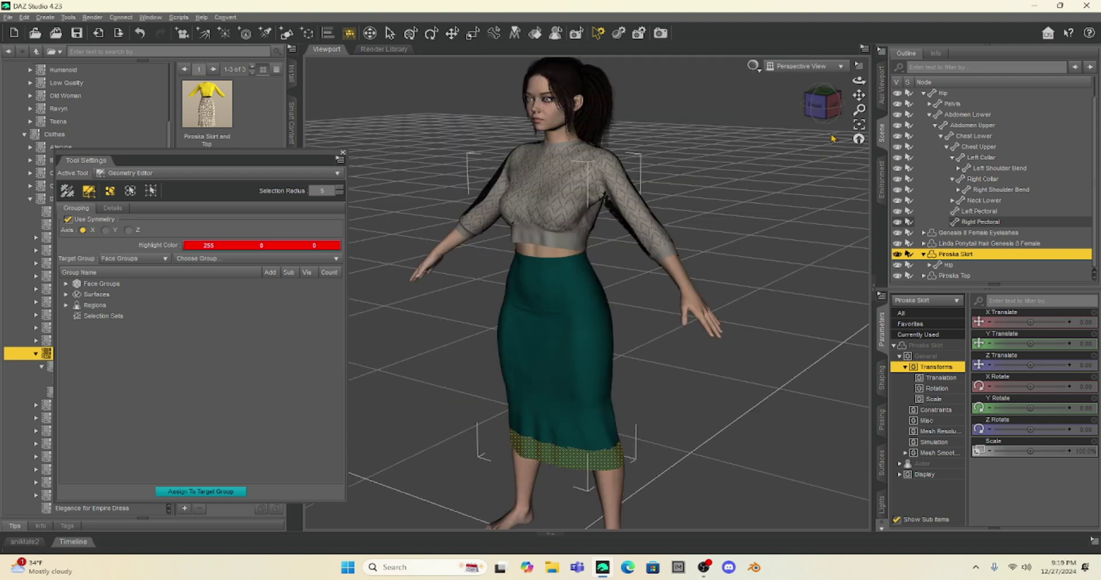
pyautogui.moveTo(829, 108); pyautogui.dragTo(883, 3)
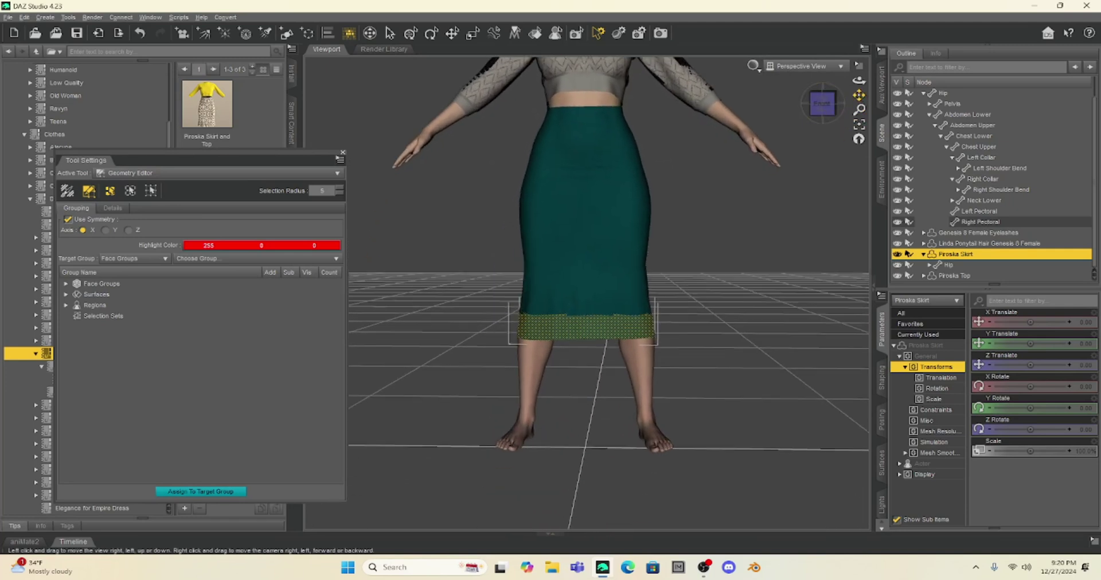
pyautogui.moveTo(859, 94); pyautogui.dragTo(791, 121)
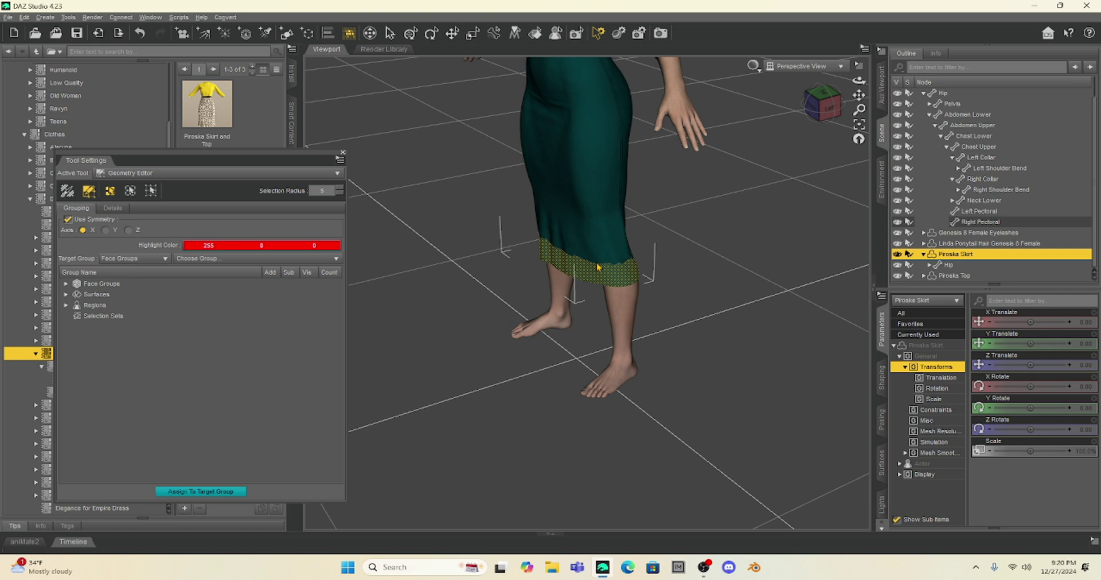
# Grow the polygon selection several rows up the skirt from the hem.
pyautogui.hotkey('ctrl', '+')
pyautogui.hotkey('ctrl', '+')
pyautogui.hotkey('ctrl', '+')
pyautogui.hotkey('ctrl', '+')
pyautogui.hotkey('ctrl', '+')
pyautogui.hotkey('ctrl', '+')
pyautogui.hotkey('ctrl', '+')
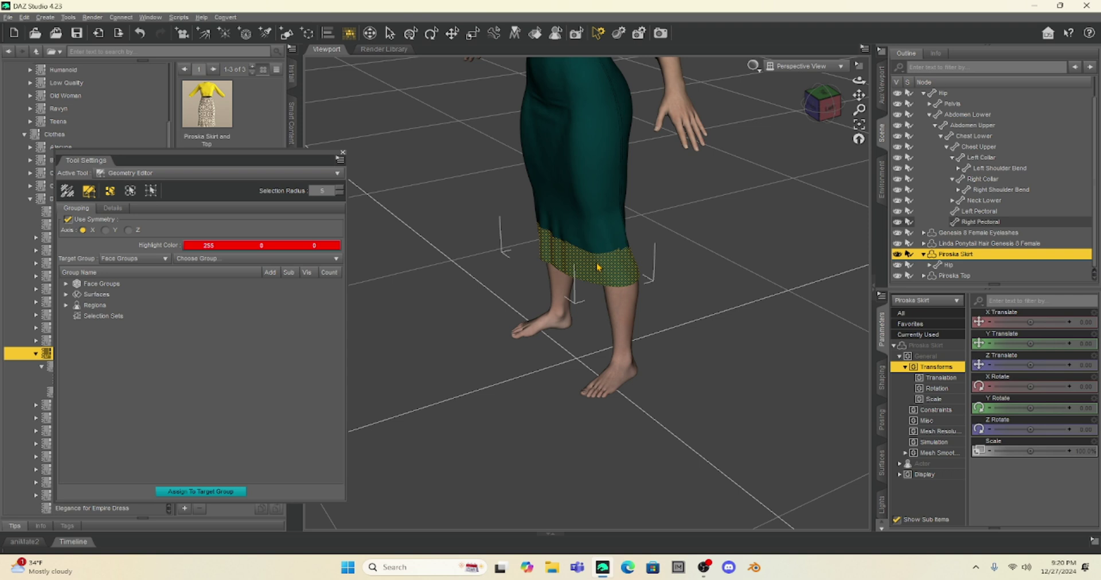
pyautogui.hotkey('ctrl', 'shift', 'Up')
pyautogui.hotkey('ctrl', 'shift', 'Up')
pyautogui.hotkey('ctrl', 'shift', 'Up')
pyautogui.hotkey('ctrl', 'shift', 'Up')
pyautogui.hotkey('ctrl', 'shift', 'Up')
pyautogui.hotkey('ctrl', 'shift', 'Up')
pyautogui.hotkey('ctrl', 'shift', 'Up')
pyautogui.hotkey('ctrl', 'shift', 'Up')
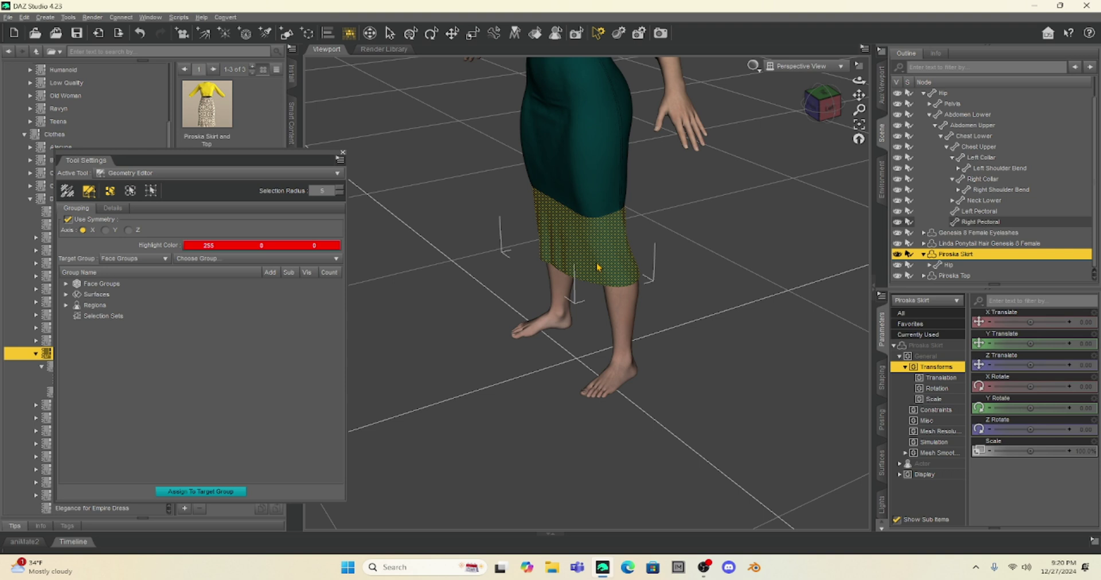
# Shrink the polygon selection row by row back down toward the skirt's hem.
pyautogui.hotkey('ctrl', 'shift', 'Down')
pyautogui.hotkey('ctrl', 'shift', 'Down')
pyautogui.hotkey('ctrl', 'shift', 'Down')
pyautogui.hotkey('ctrl', 'shift', 'Down')
pyautogui.hotkey('ctrl', 'shift', 'Down')
pyautogui.hotkey('ctrl', 'shift', 'Down')
pyautogui.hotkey('ctrl', 'shift', 'Down')
pyautogui.hotkey('ctrl', 'shift', 'Down')
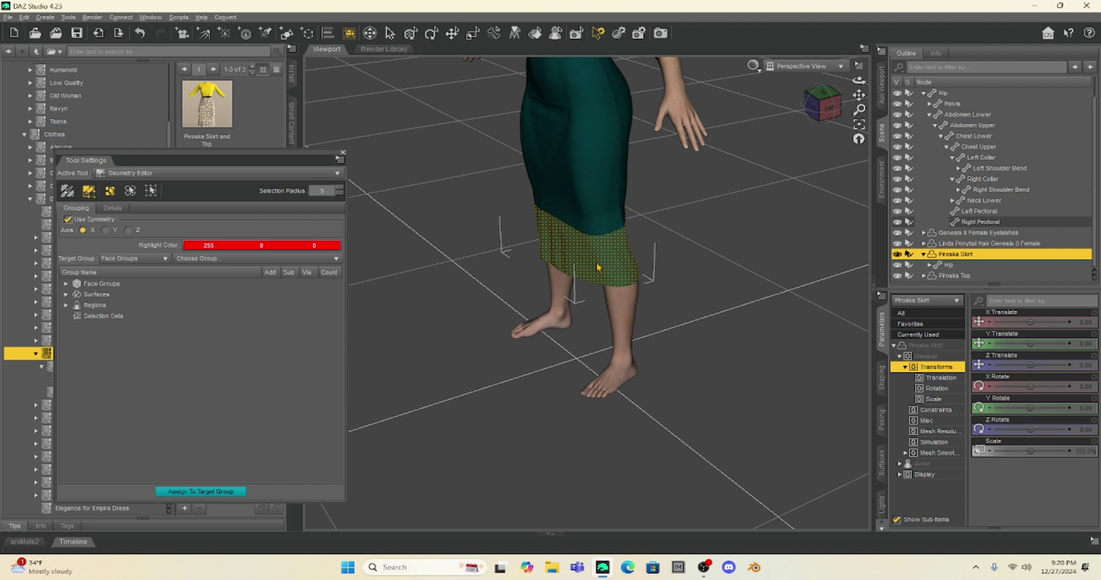
pyautogui.hotkey('ctrl', 'shift', 'Down')
pyautogui.hotkey('ctrl', 'shift', 'Down')
pyautogui.hotkey('ctrl', 'shift', 'Down')
pyautogui.hotkey('ctrl', 'shift', 'Down')
pyautogui.hotkey('ctrl', 'shift', 'Down')
pyautogui.hotkey('ctrl', 'shift', 'Down')
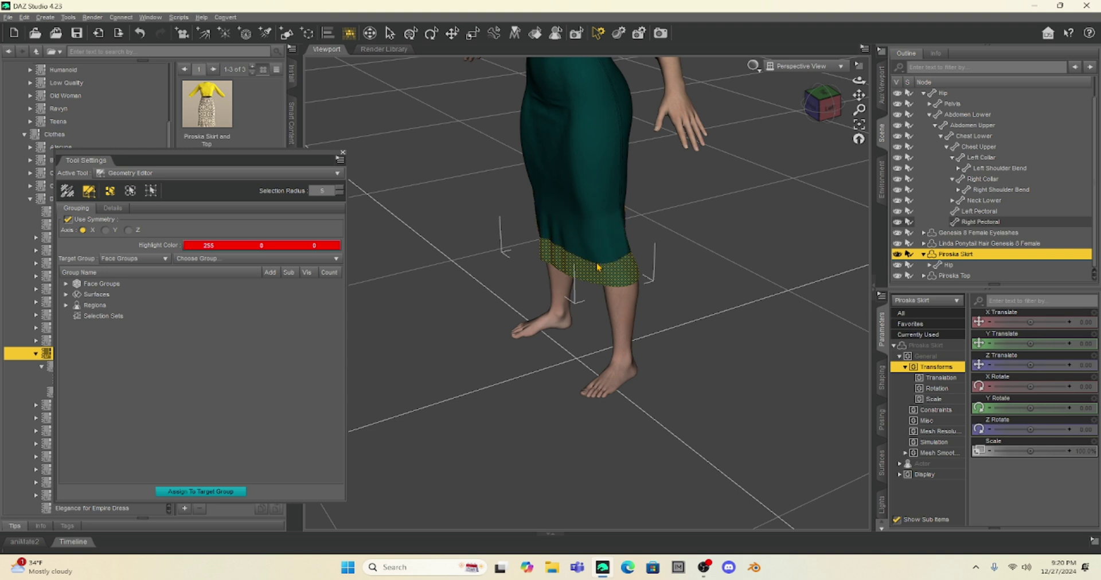
pyautogui.hotkey('ctrl', 'shift', 'Down')
pyautogui.hotkey('ctrl', 'shift', 'Down')
pyautogui.hotkey('ctrl', 'shift', 'Down')
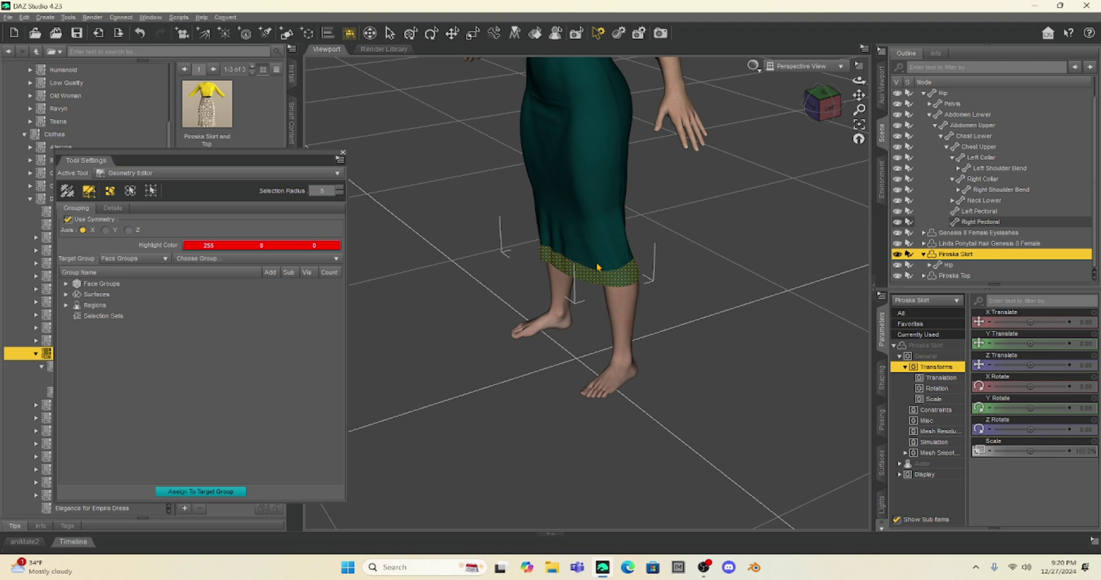
# Inspect the selection from the side and back of the skirt, and reduce it to a narrow strip at the hem.
pyautogui.click(829, 107)
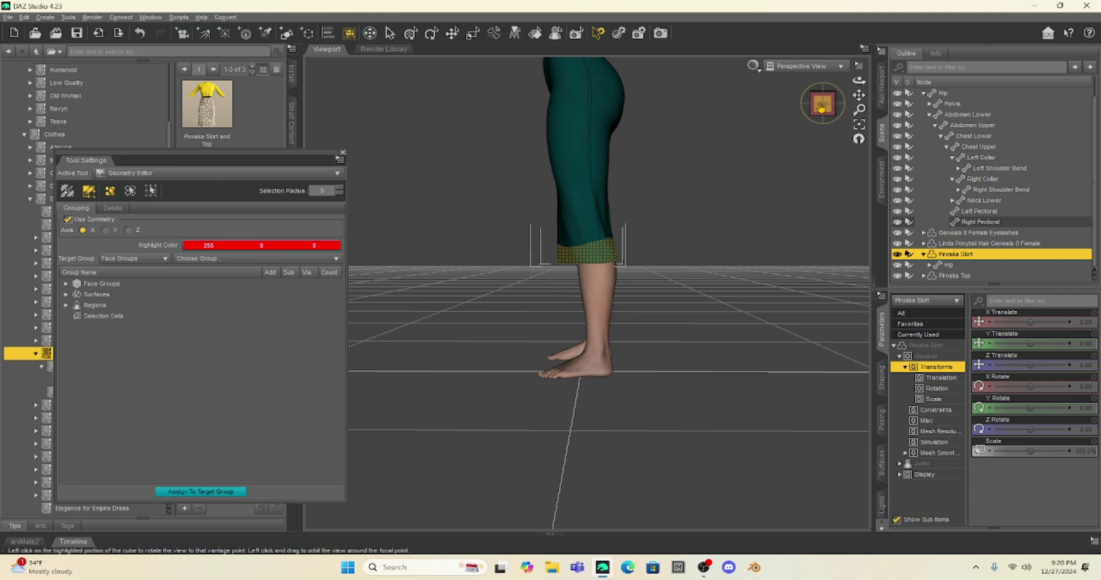
pyautogui.moveTo(822, 106); pyautogui.dragTo(752, 121)
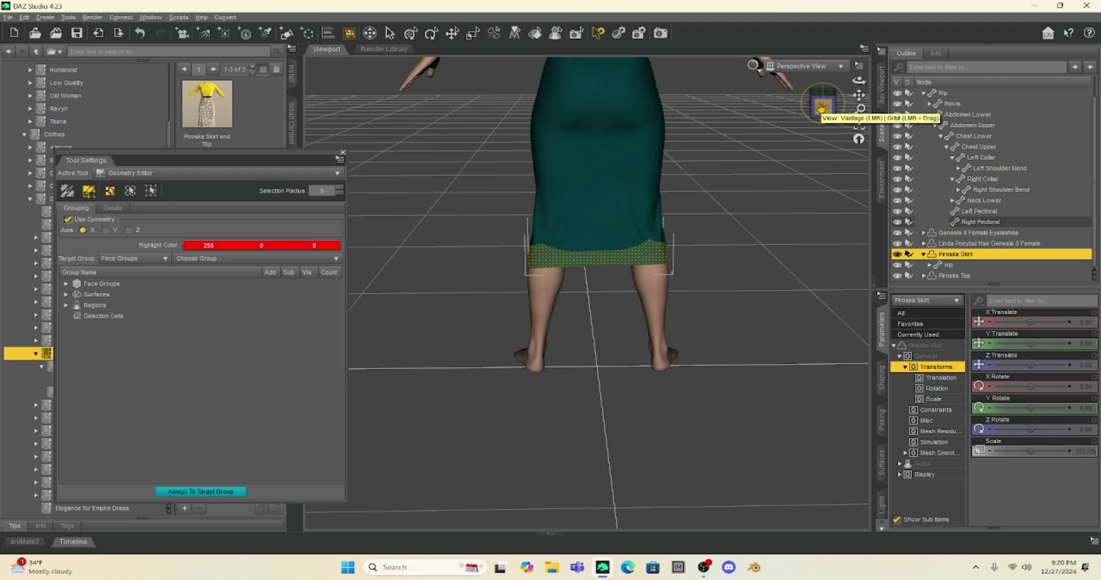
pyautogui.hotkey('ctrl', '-')
pyautogui.hotkey('ctrl', '-')
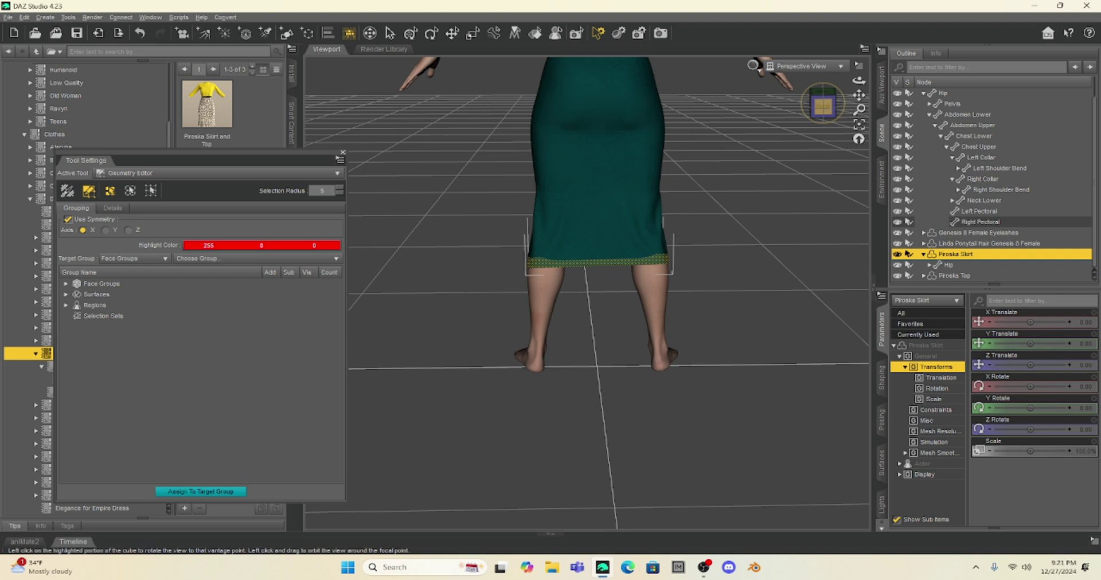
# Display the front of the skirt in the Lit Wireframe style to examine the mesh around the selected hem.
pyautogui.moveTo(824, 106); pyautogui.dragTo(686, 106)
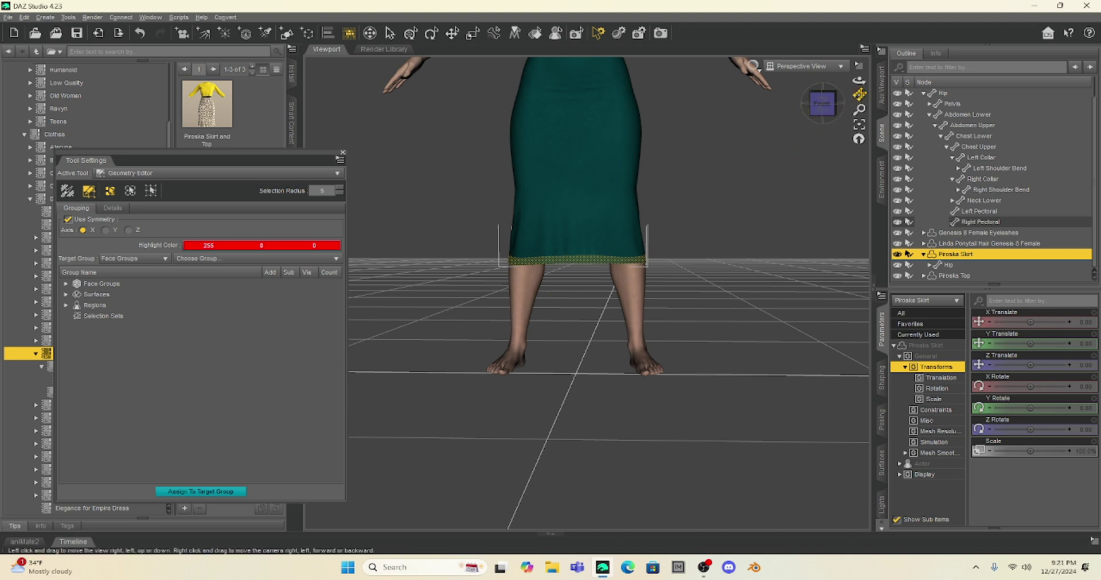
pyautogui.moveTo(859, 95); pyautogui.dragTo(861, 162)
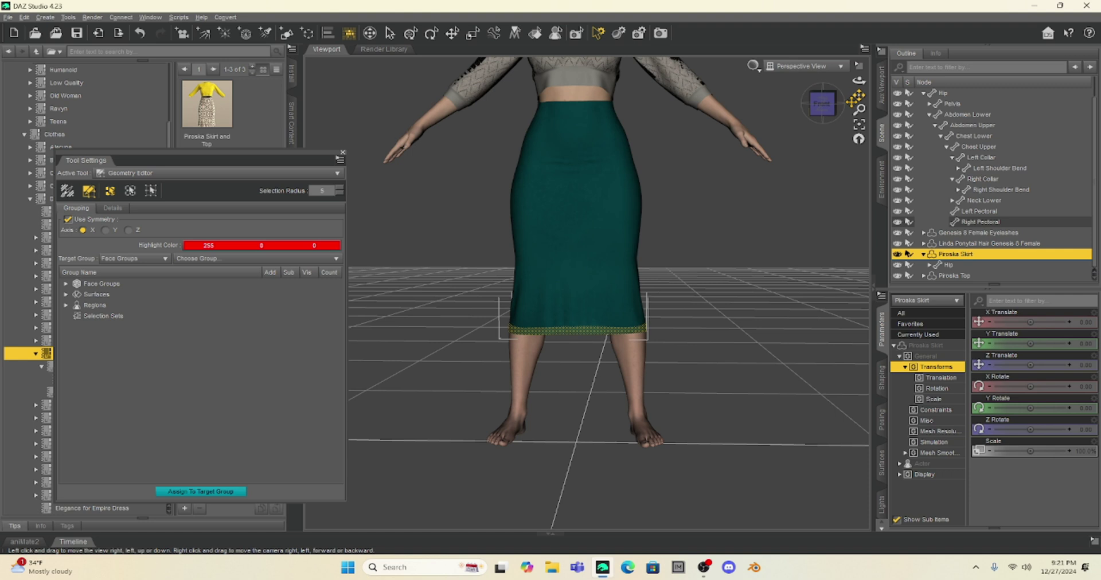
pyautogui.click(753, 65)
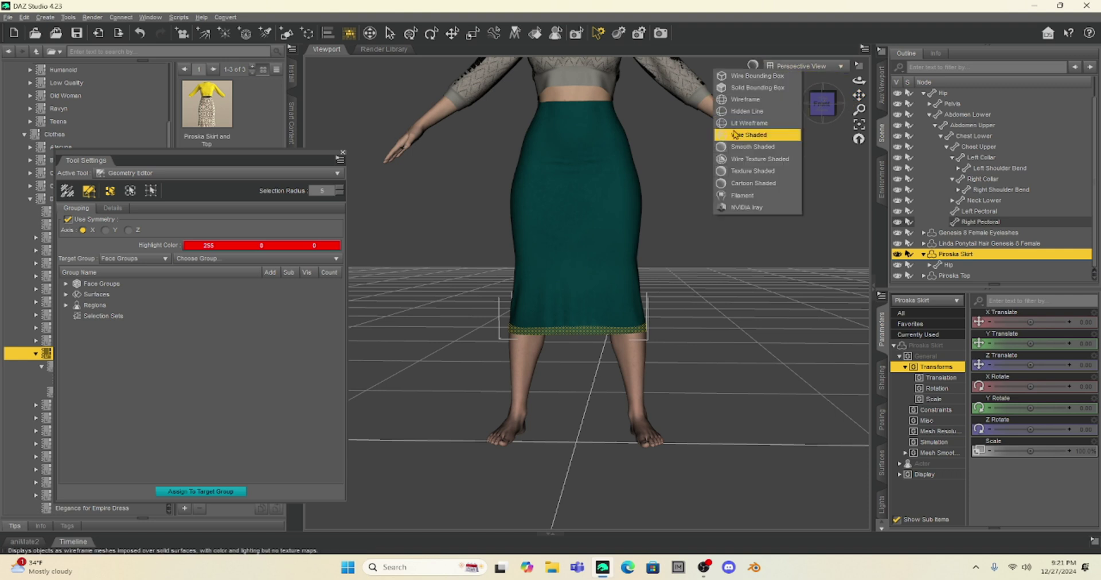
pyautogui.click(754, 124)
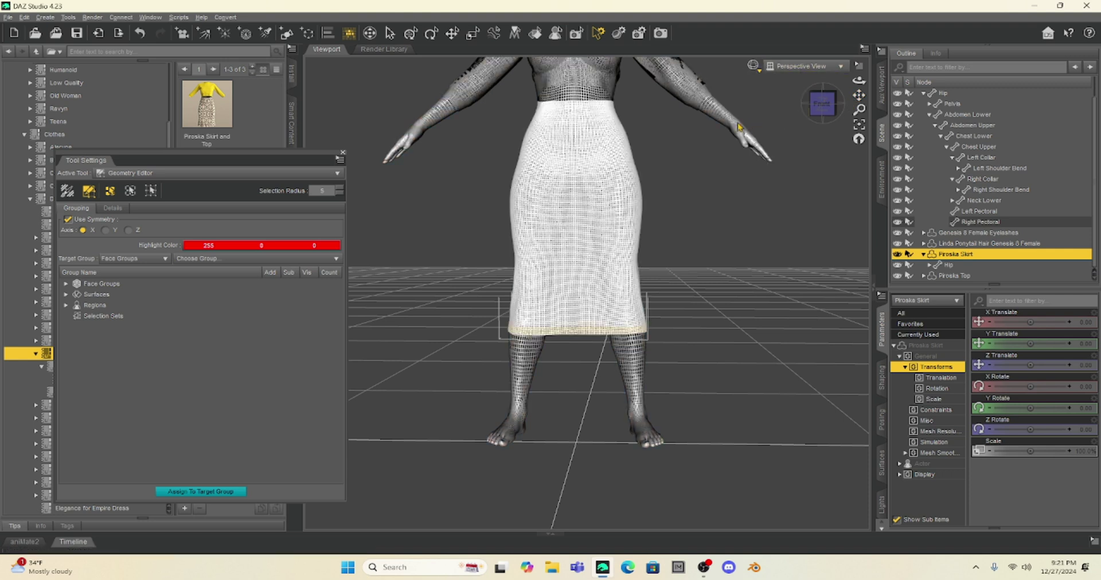
pyautogui.scroll(5, 577, 320)
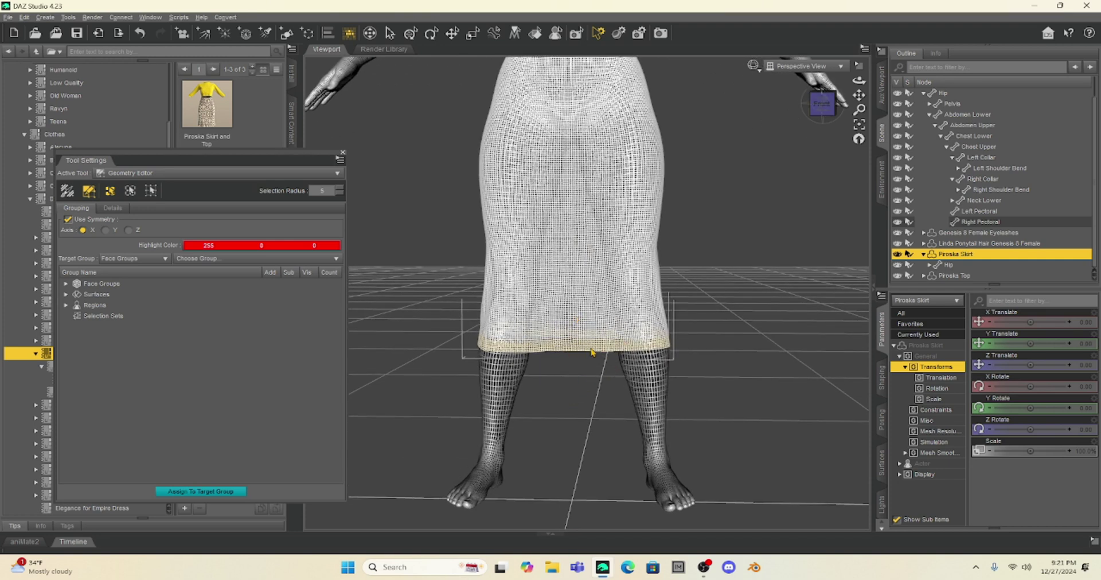
# Display the skirt in the Texture Shaded style with its hem in view.
pyautogui.click(753, 66)
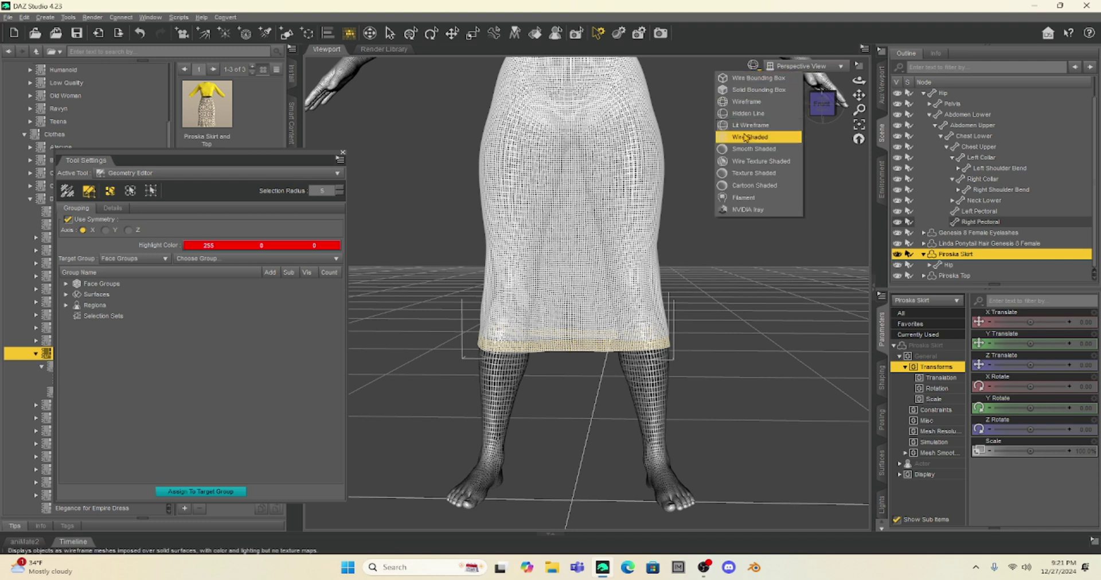
pyautogui.click(740, 174)
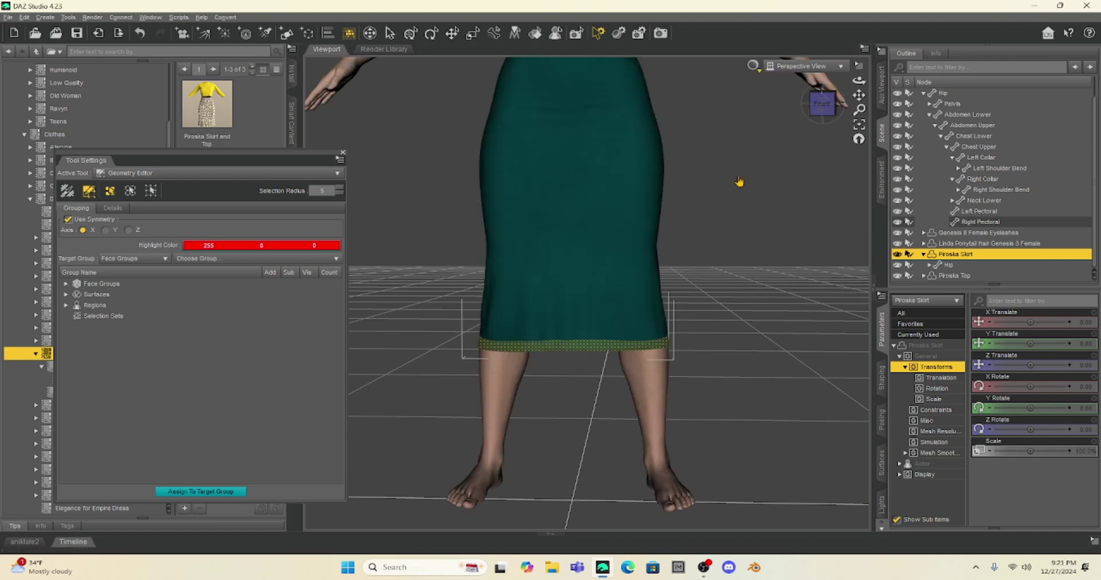
pyautogui.moveTo(859, 95); pyautogui.dragTo(849, 57)
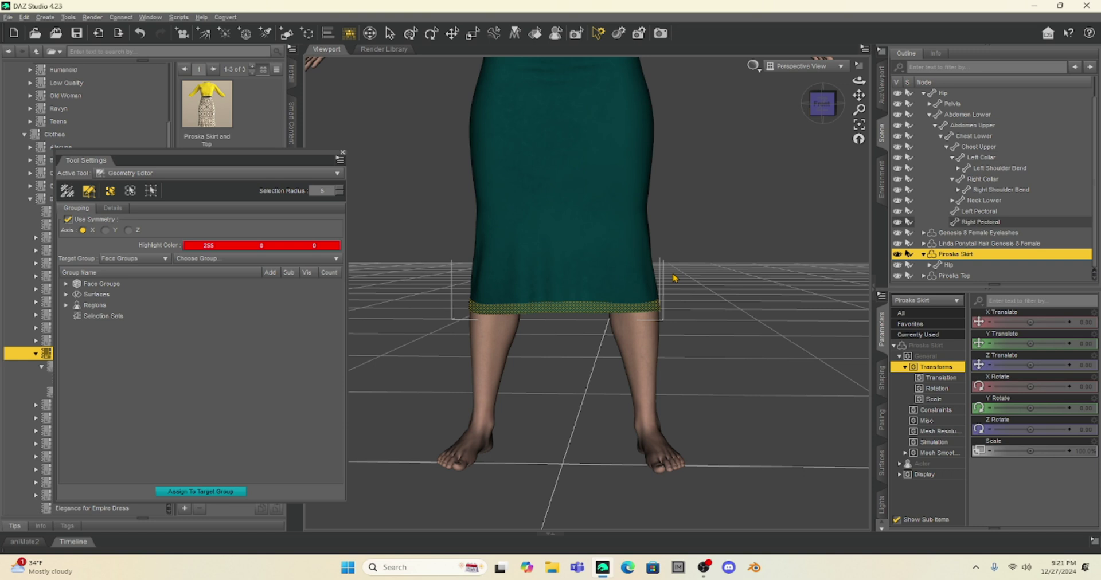
# With Mesh Grabber, grow the hem selection by one row and pull it straight down to lengthen the skirt toward the ankles.
pyautogui.click(70, 17)
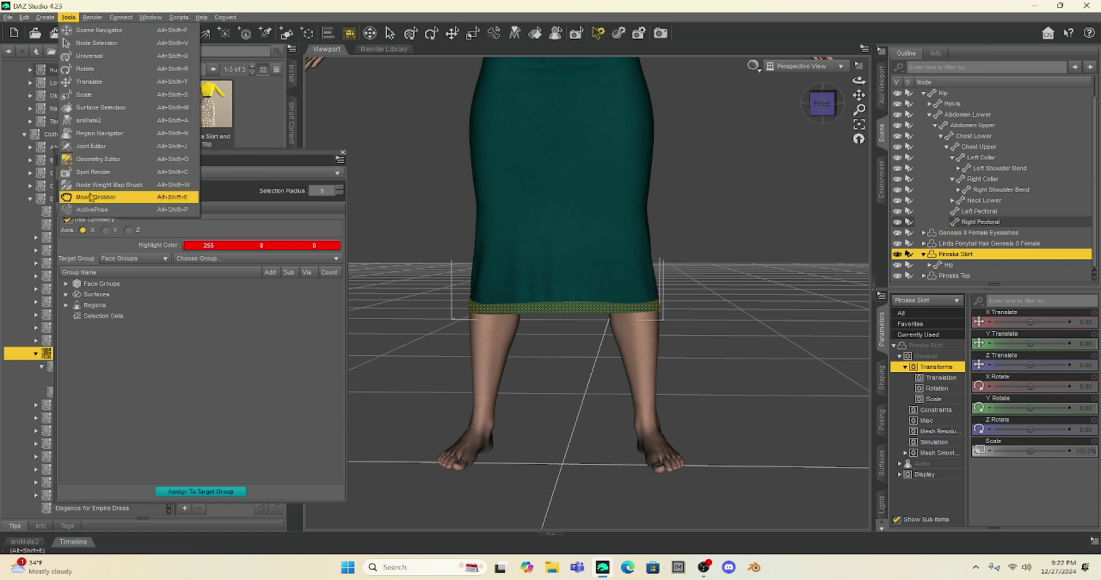
pyautogui.click(91, 197)
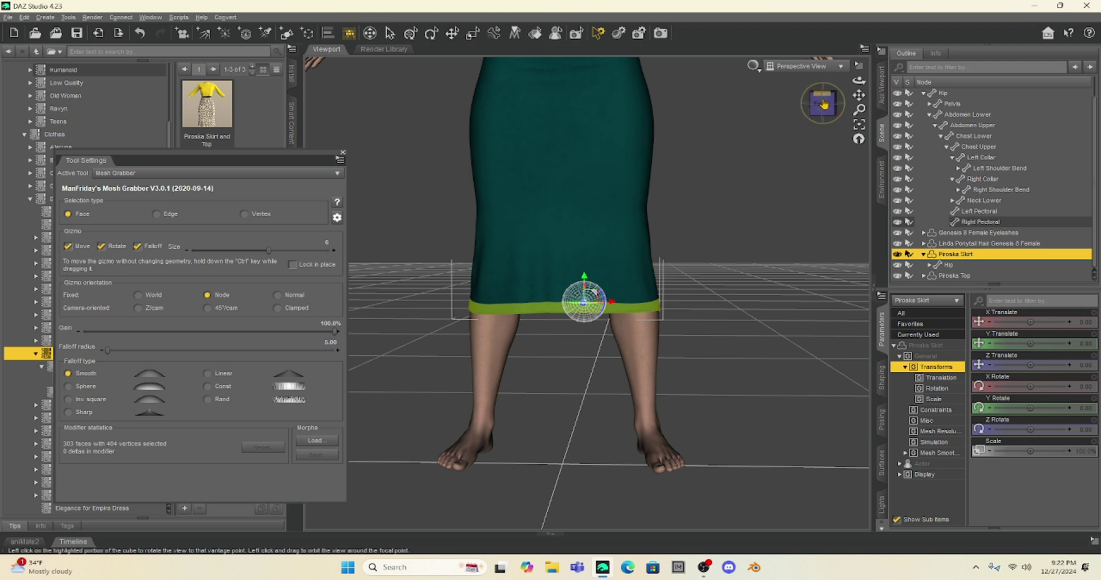
pyautogui.moveTo(822, 104)
pyautogui.mouseDown()
pyautogui.moveTo(803, 105)
pyautogui.moveTo(829, 108)
pyautogui.mouseUp()
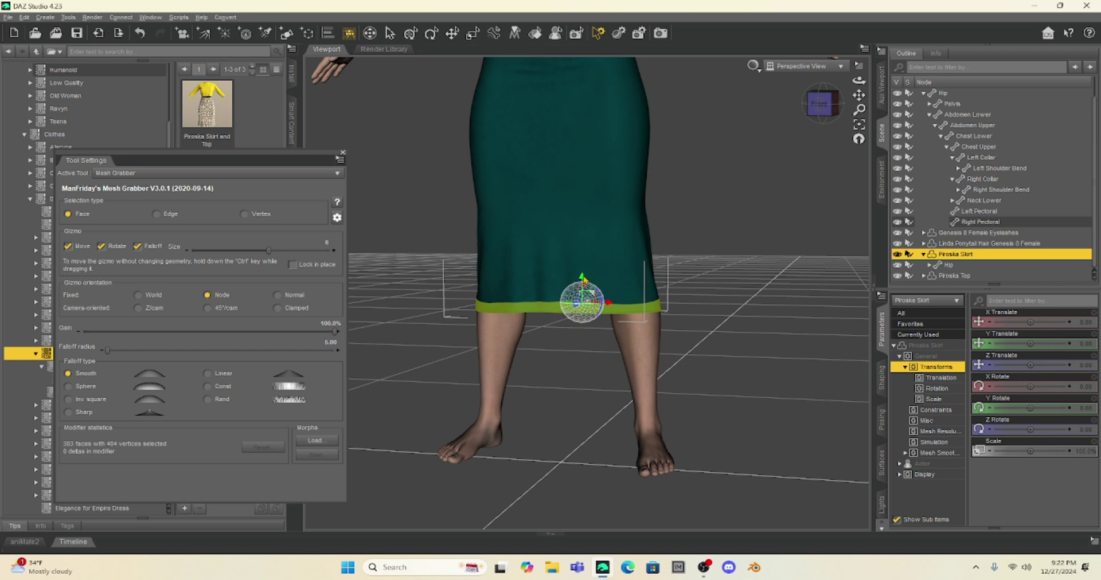
pyautogui.hotkey('ctrl', 'z')
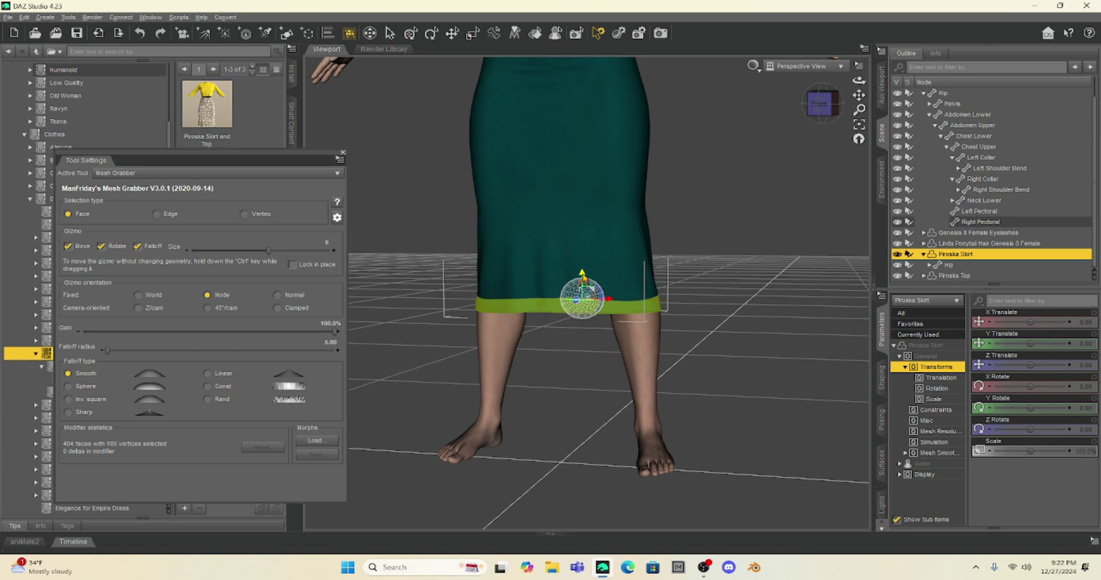
pyautogui.moveTo(583, 276); pyautogui.dragTo(560, 370)
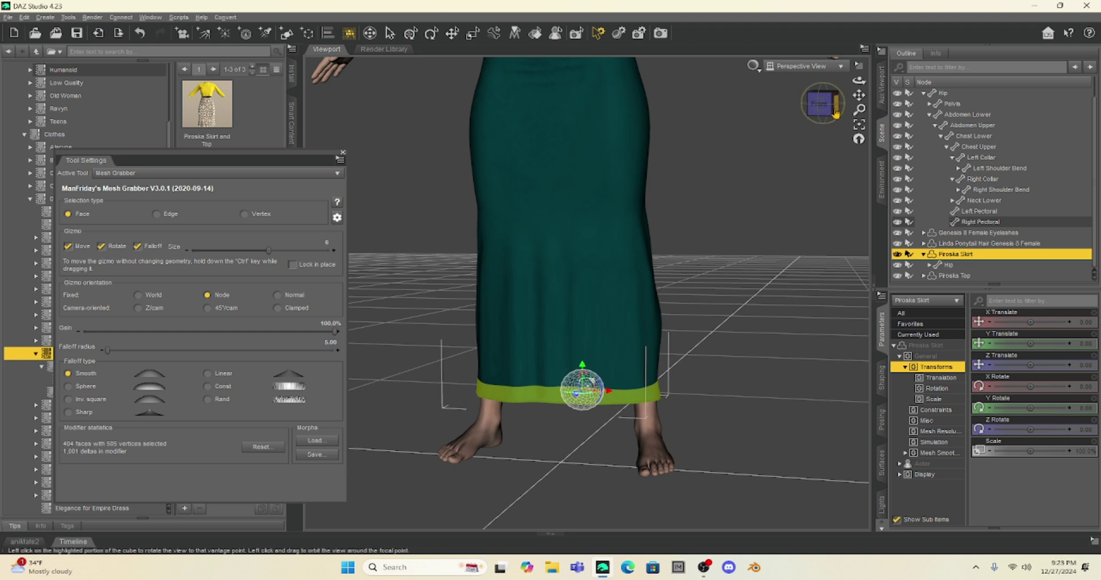
# Check the lengthened skirt from the back and front, and lower its hem slightly further with the vertical gizmo axis.
pyautogui.moveTo(832, 110); pyautogui.dragTo(706, 110)
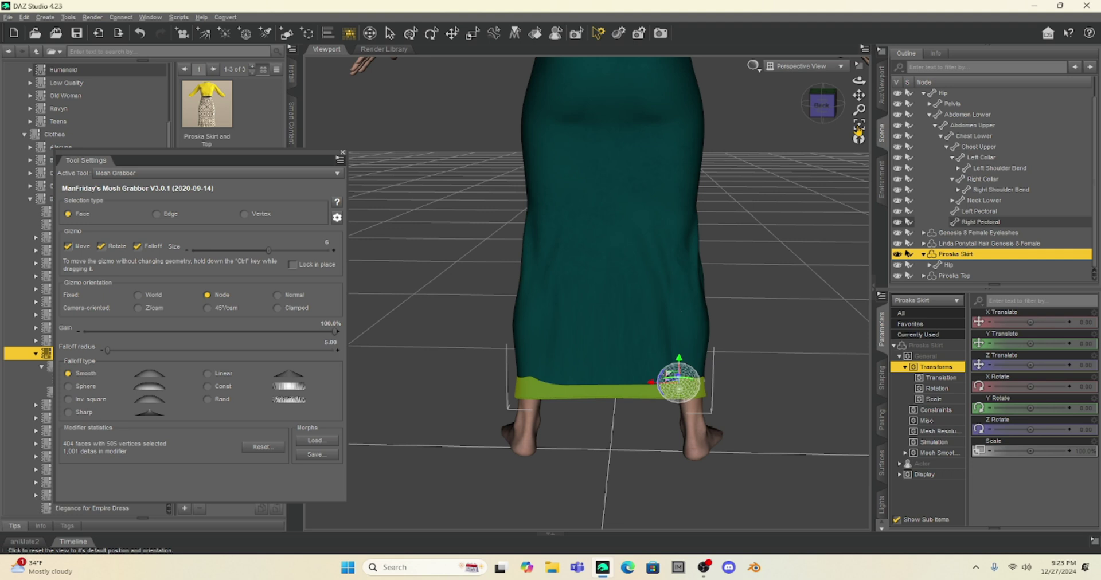
pyautogui.moveTo(822, 104)
pyautogui.mouseDown()
pyautogui.moveTo(838, 104)
pyautogui.moveTo(822, 109)
pyautogui.mouseUp()
pyautogui.scroll(-5, 642, 282)
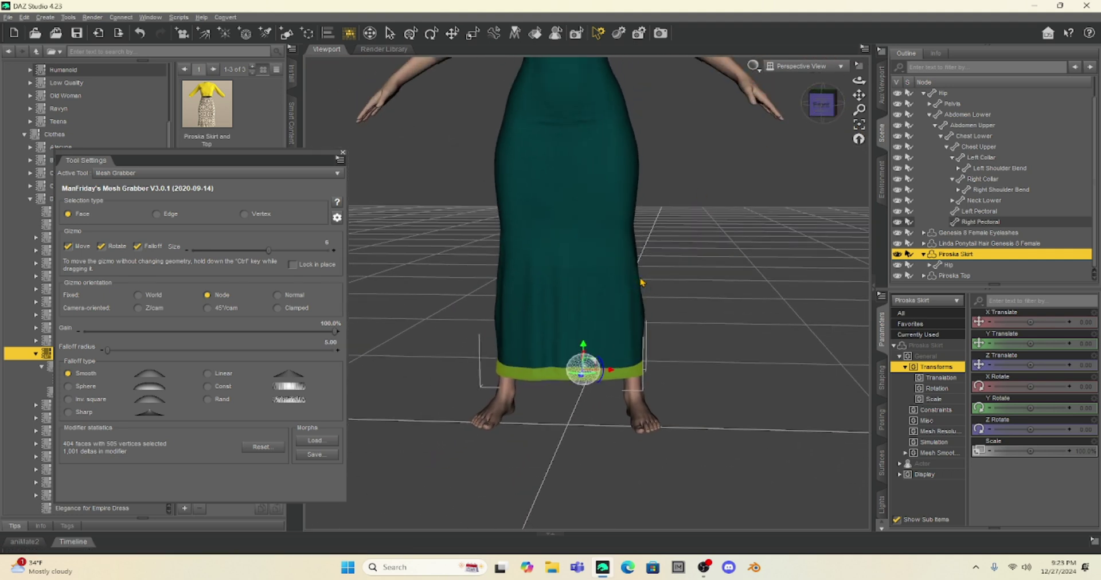
pyautogui.scroll(-1, 642, 283)
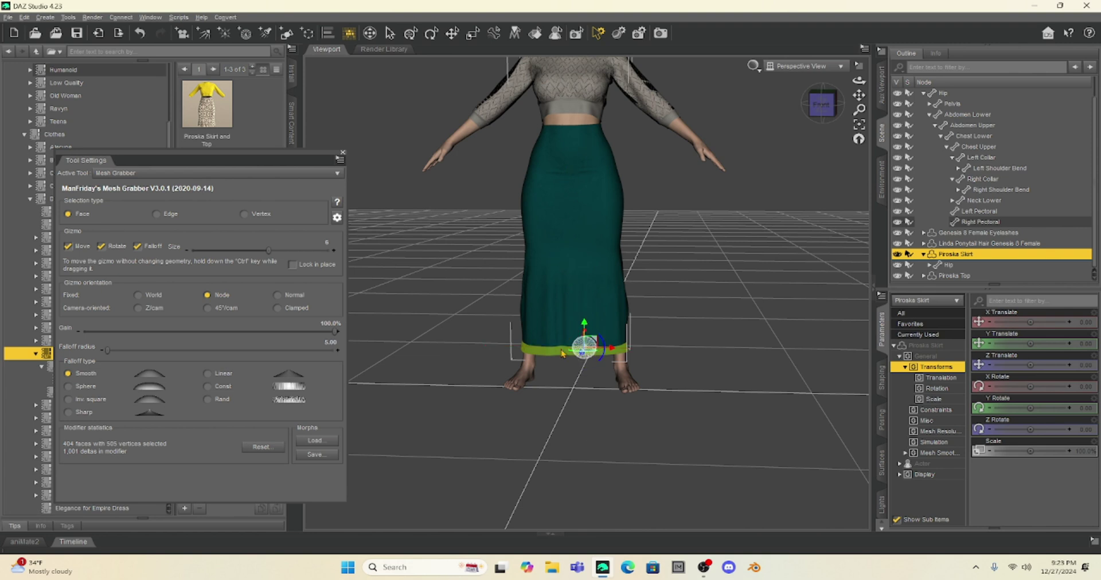
pyautogui.moveTo(585, 325); pyautogui.dragTo(586, 279)
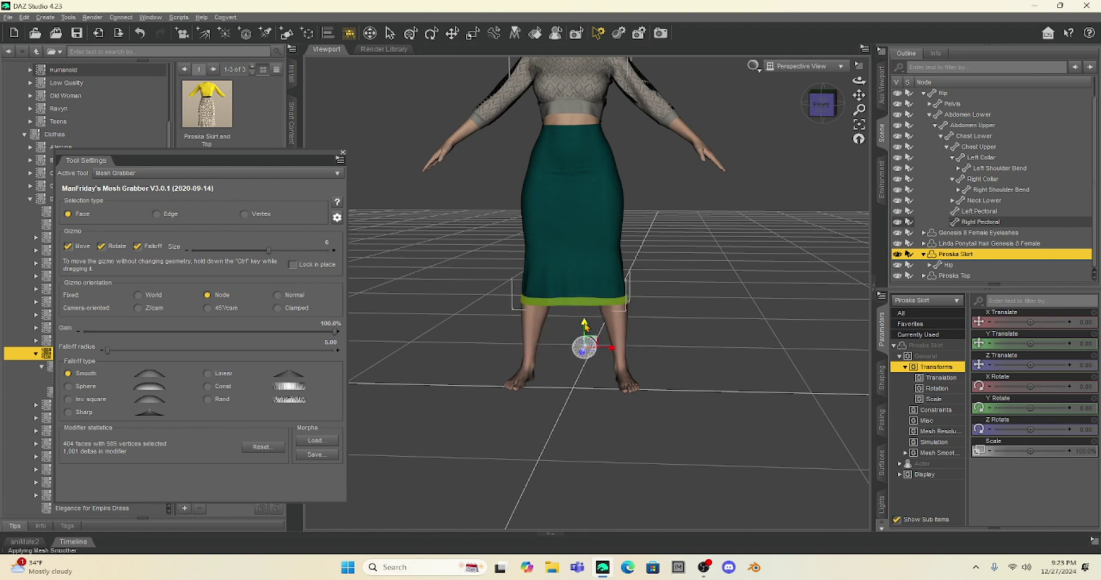
pyautogui.moveTo(585, 328); pyautogui.dragTo(584, 338)
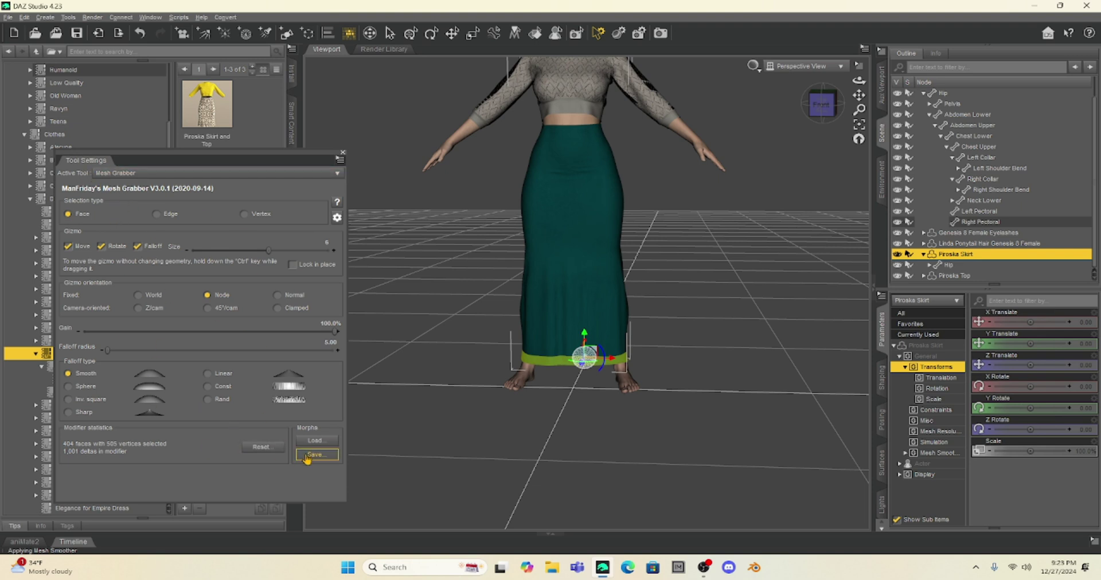
# Save the skirt's Mesh Grabber deltas as a morph named Dress Extension, activated after creation.
pyautogui.click(308, 456)
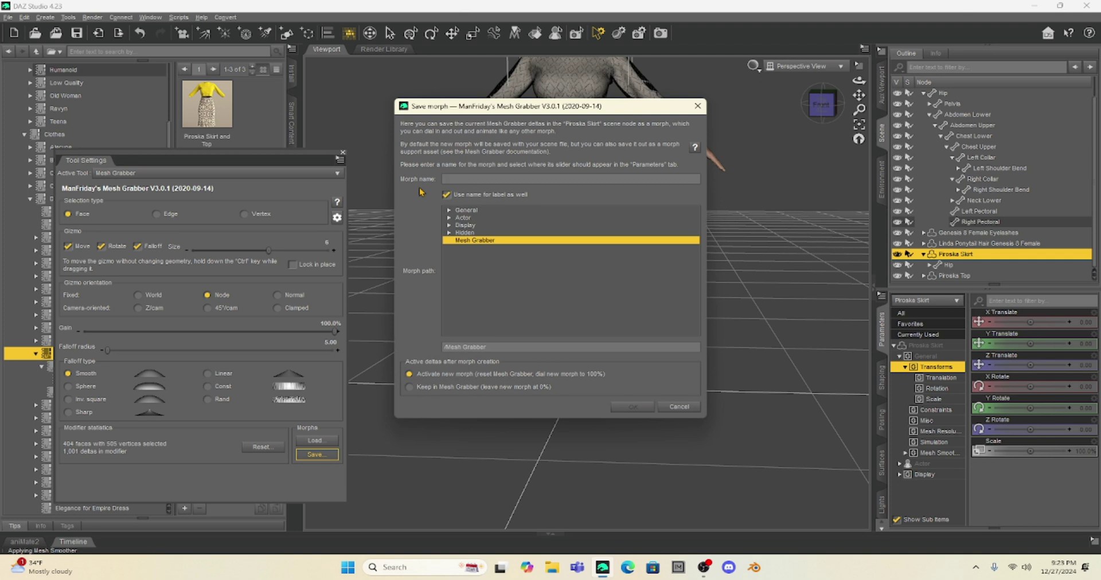
pyautogui.write('Dress Extension')
pyautogui.click(640, 409)
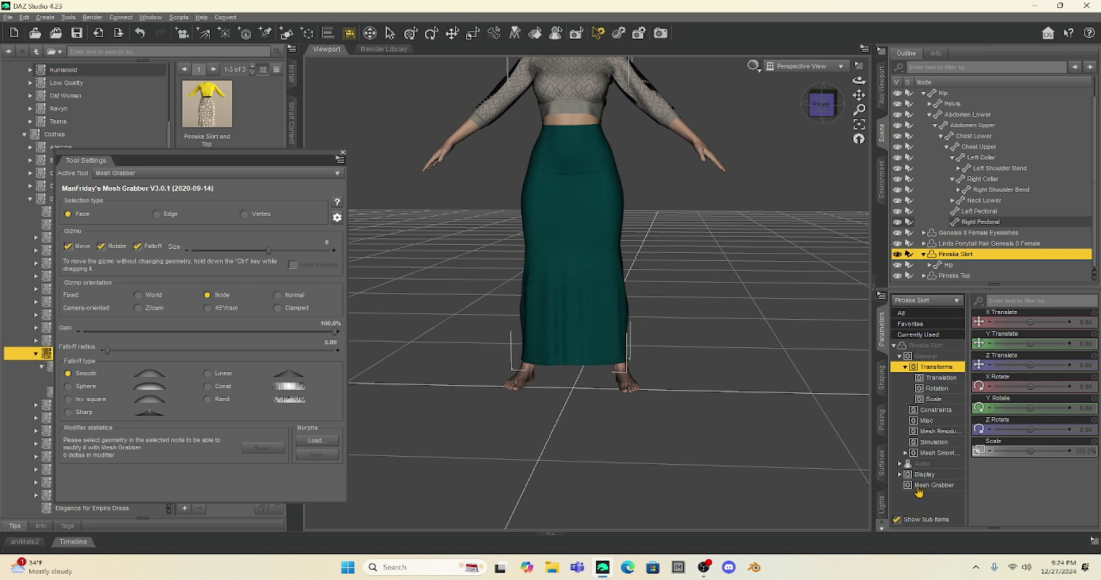
# Test the skirt's Dress Extension morph by lowering it to 0% and returning it to 100%.
pyautogui.click(929, 486)
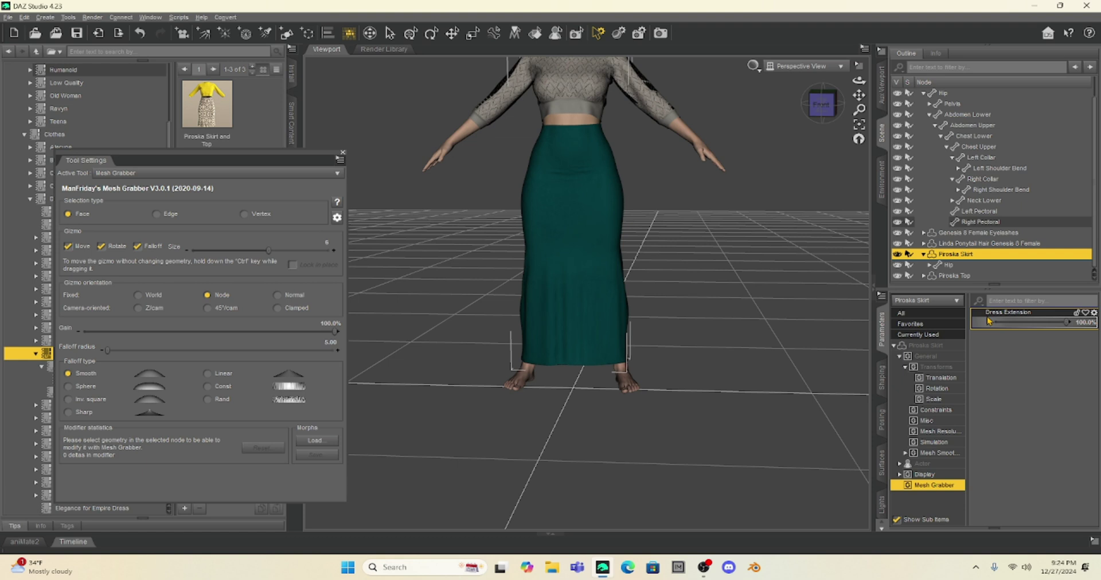
pyautogui.moveTo(1066, 323); pyautogui.dragTo(983, 351)
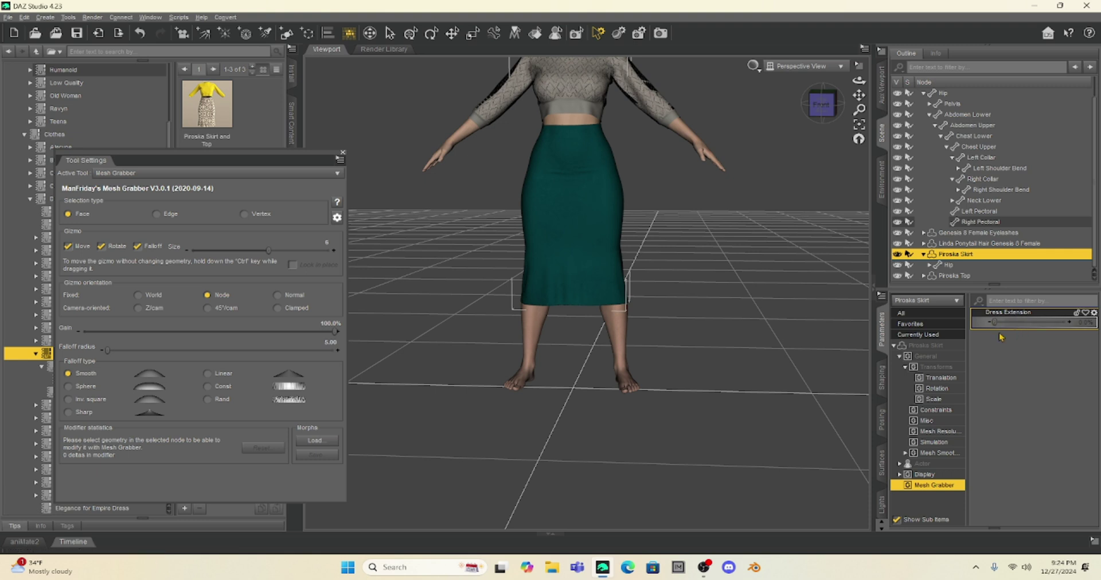
pyautogui.moveTo(998, 324); pyautogui.dragTo(1071, 322)
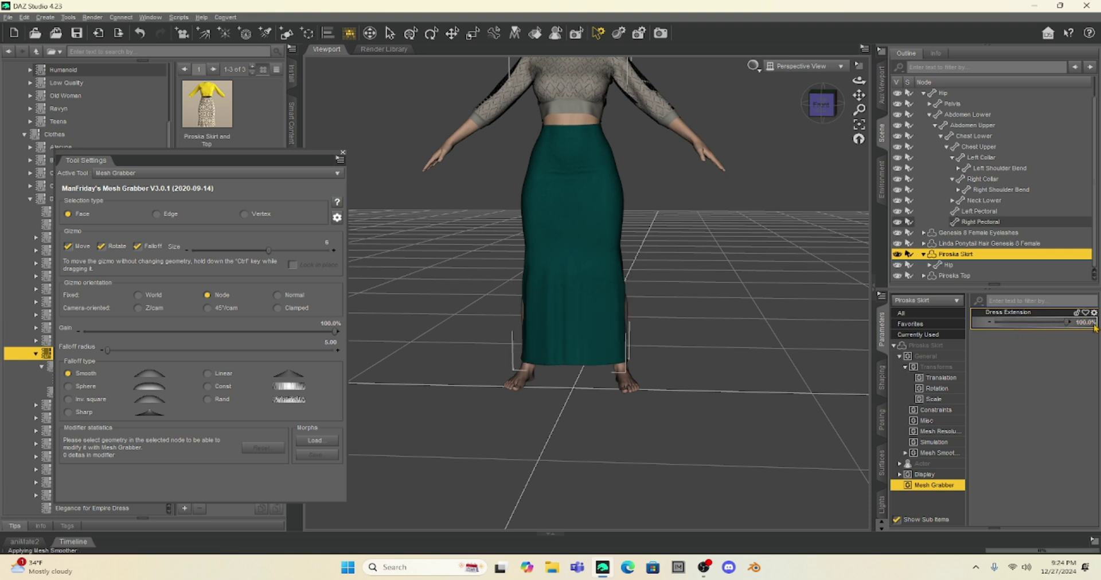
# Examine the outfit on the whole figure from the front, and inspect the top and the skirt's waist up close.
pyautogui.moveTo(822, 107); pyautogui.dragTo(848, 187)
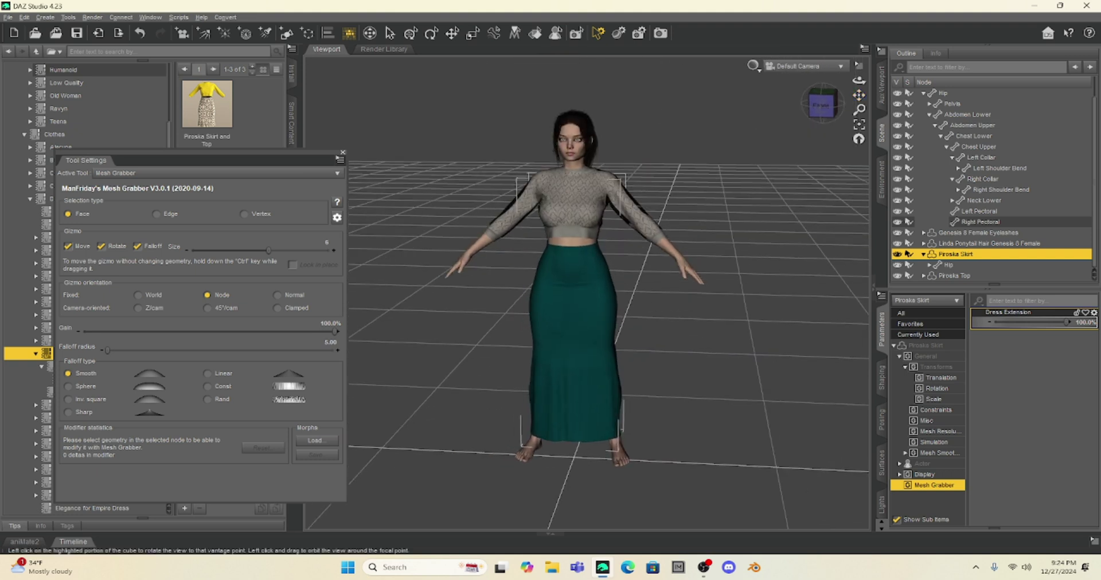
pyautogui.moveTo(858, 95); pyautogui.dragTo(855, 87)
pyautogui.scroll(-2, 655, 214)
pyautogui.scroll(2, 654, 214)
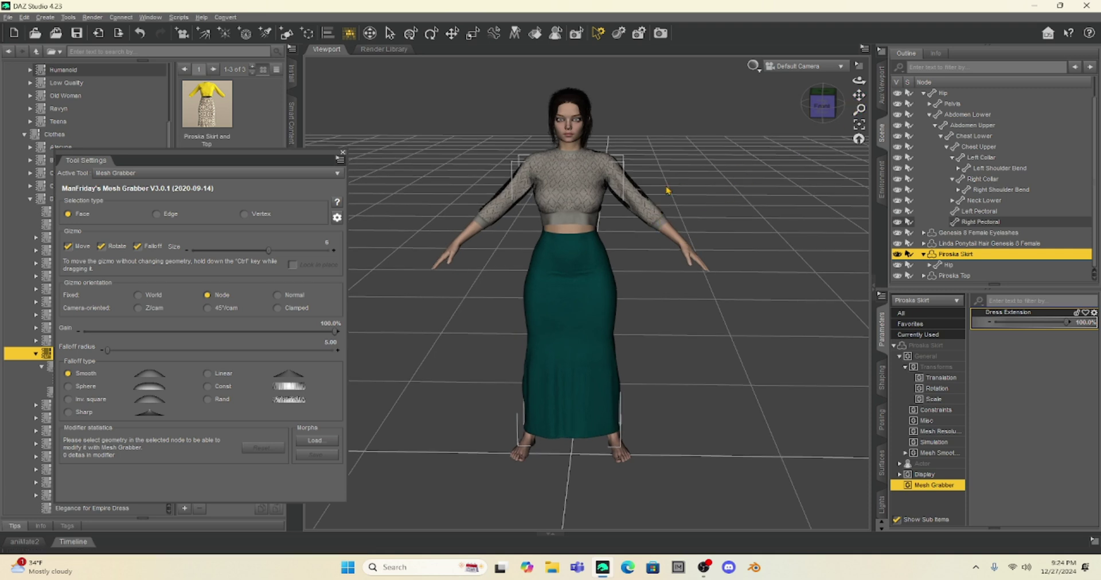
pyautogui.scroll(2, 667, 191)
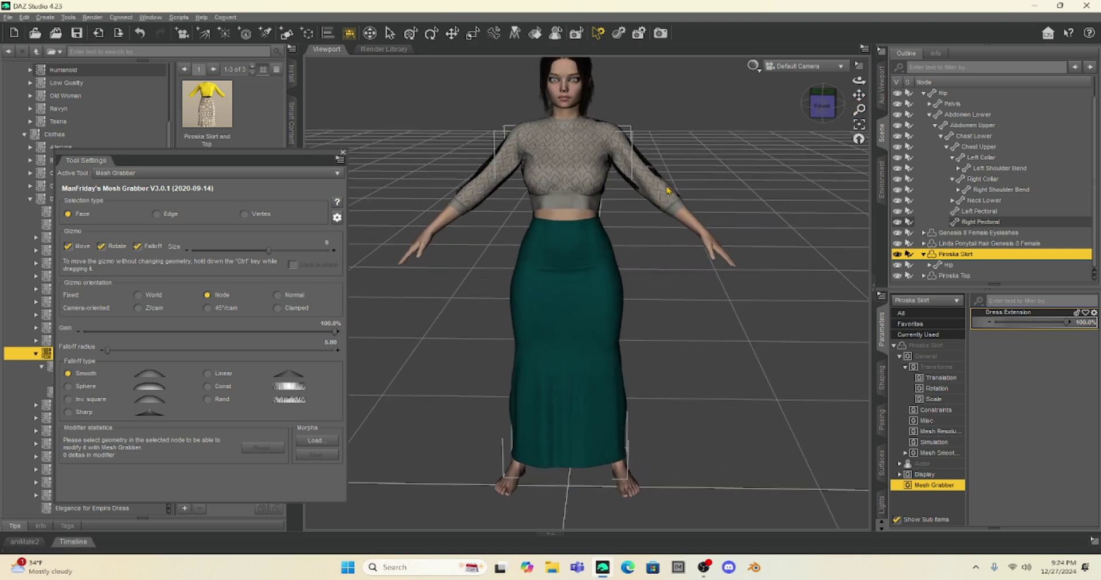
pyautogui.scroll(2, 667, 191)
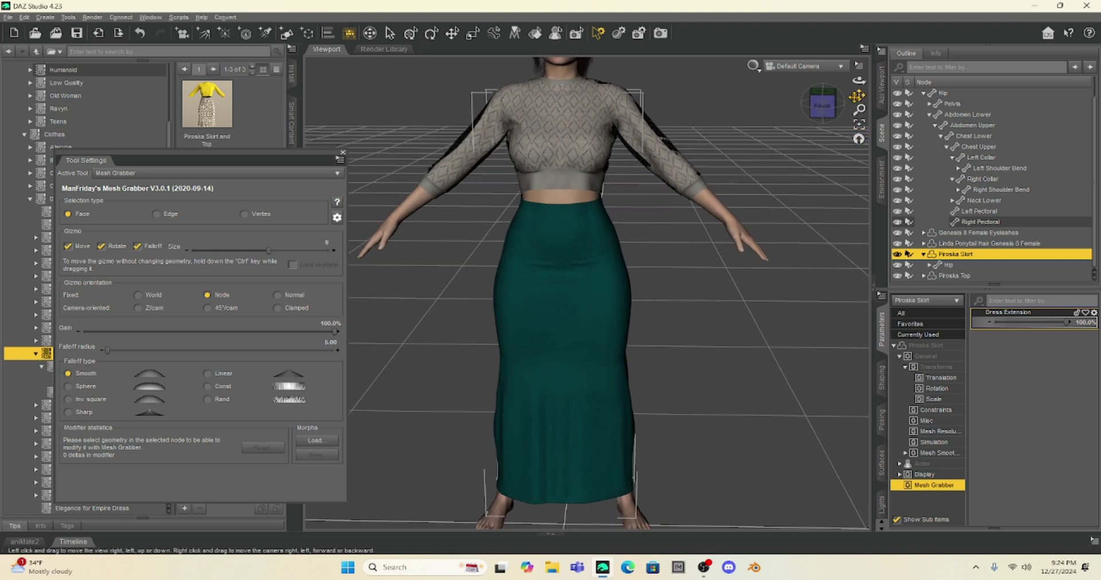
pyautogui.moveTo(857, 96); pyautogui.dragTo(730, 172)
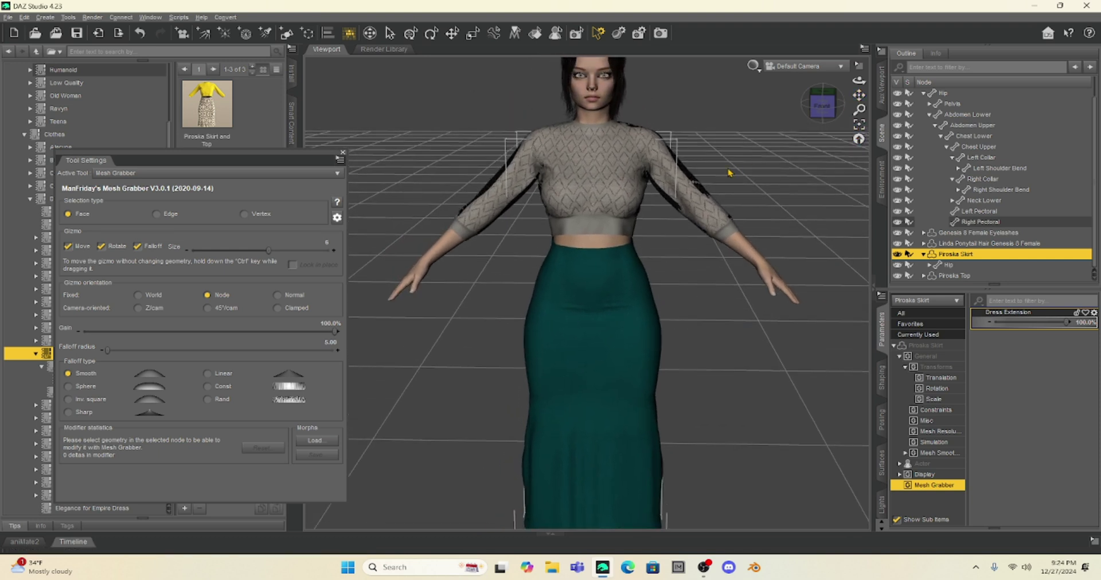
pyautogui.scroll(3, 720, 171)
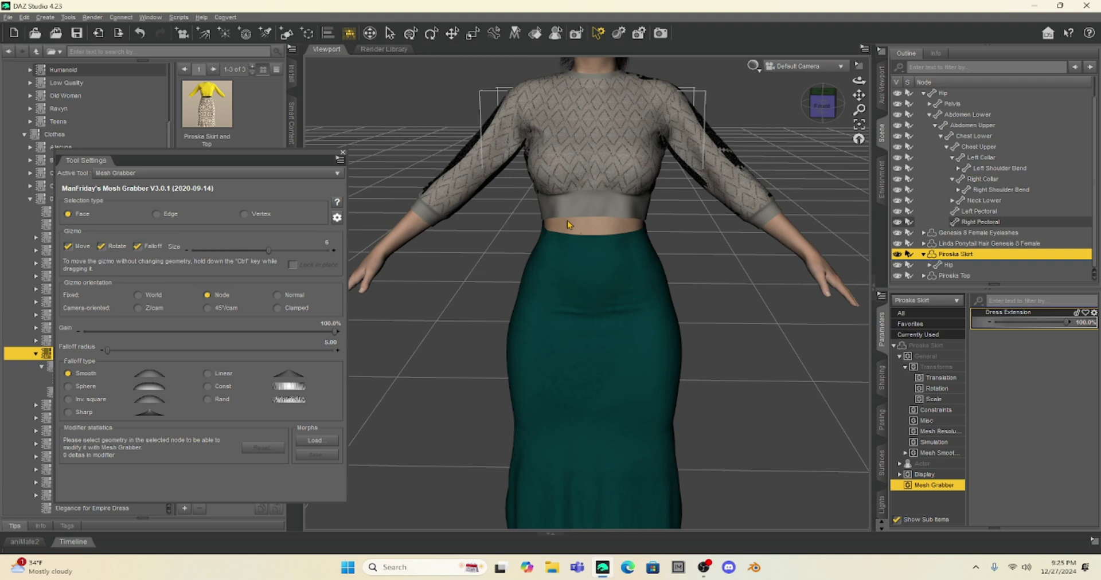
# Viewing the figure from above, swing the left arm forward by setting Left Shoulder Bend's Front-Back to -90.
pyautogui.click(828, 107)
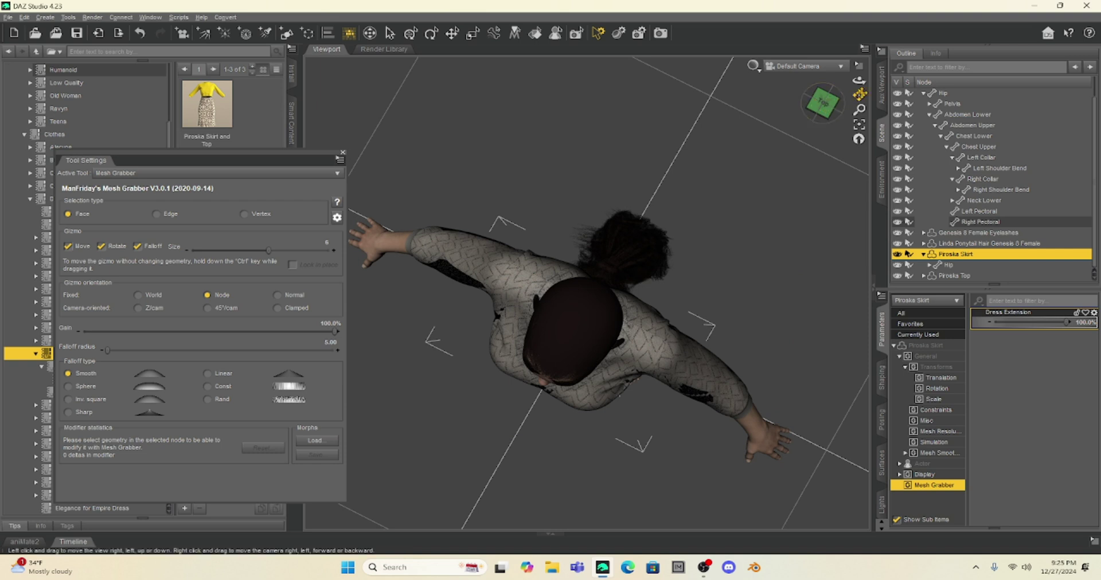
pyautogui.moveTo(859, 95); pyautogui.dragTo(895, 8)
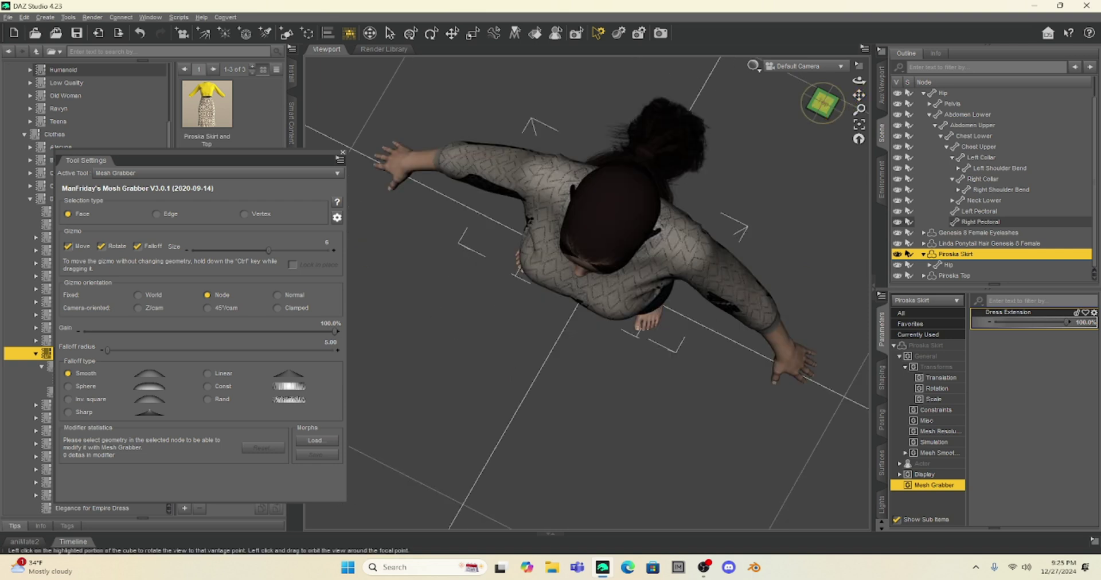
pyautogui.moveTo(822, 109); pyautogui.dragTo(824, 103)
pyautogui.click(822, 104)
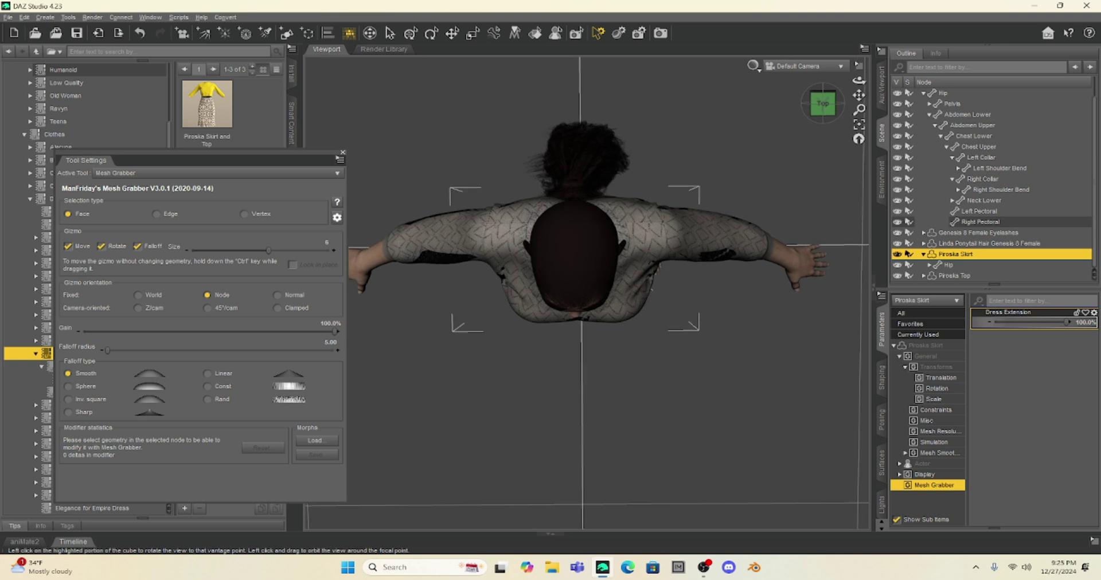
pyautogui.click(724, 237)
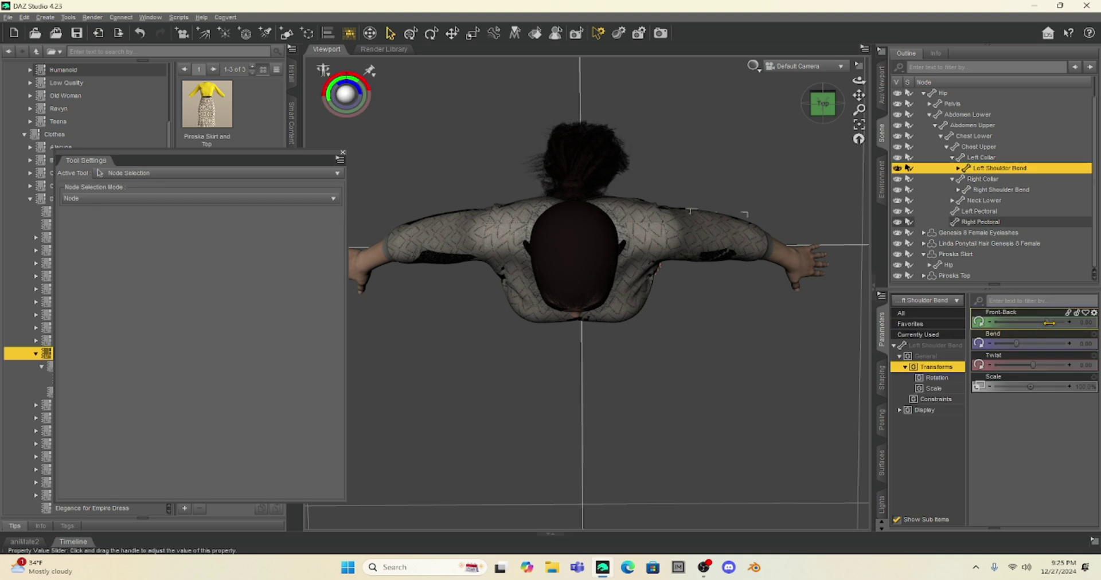
pyautogui.moveTo(1050, 323); pyautogui.dragTo(1057, 324)
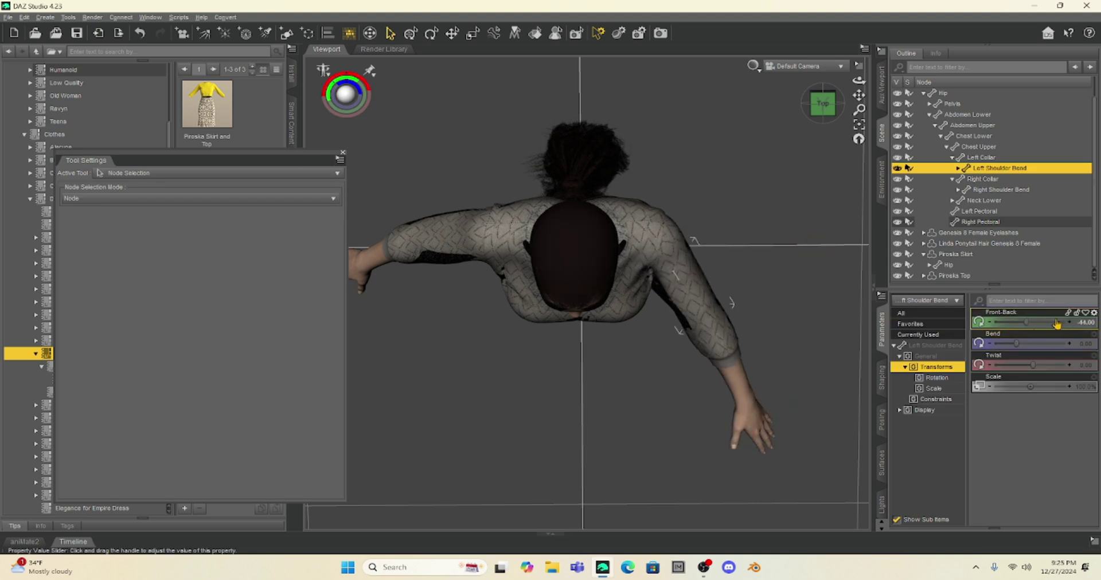
pyautogui.click(1082, 326)
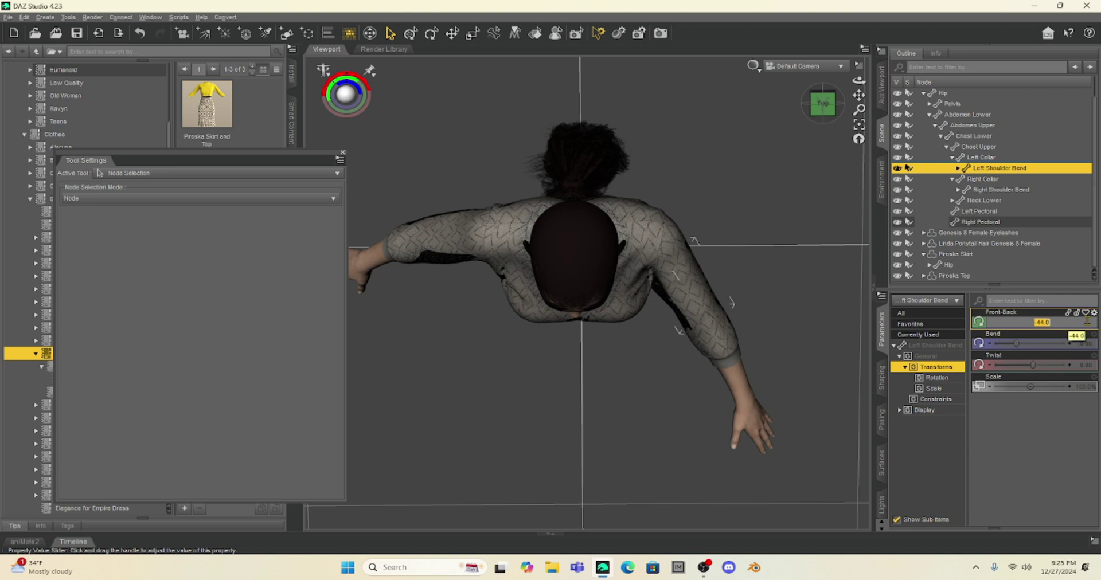
pyautogui.press('BackSpace')
pyautogui.write('-90')
pyautogui.press('Return')
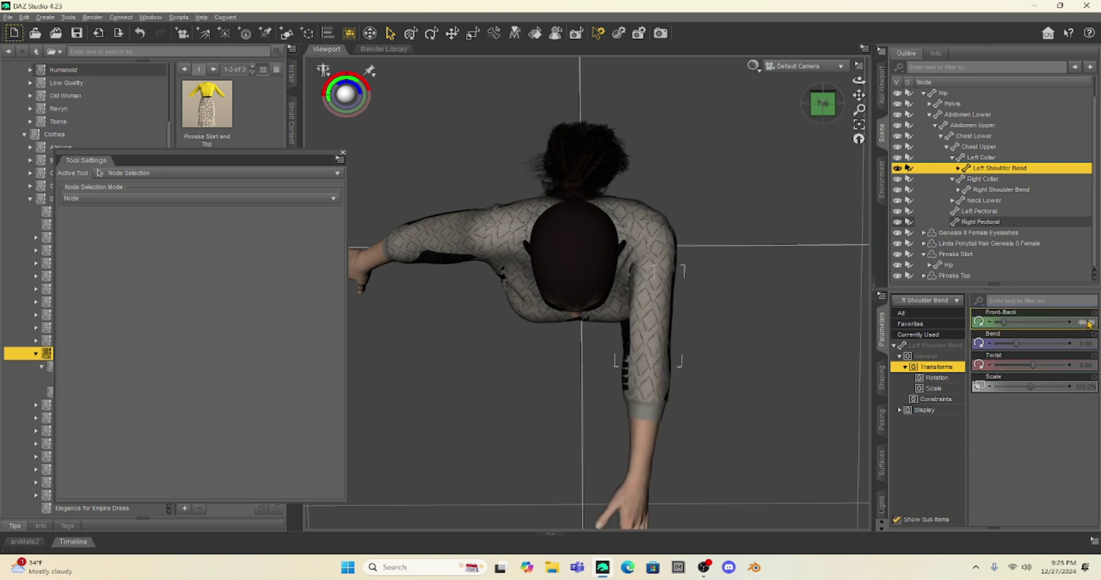
# Swing the right arm forward by setting Right Shoulder Bend's Front-Back to 90.
pyautogui.click(443, 253)
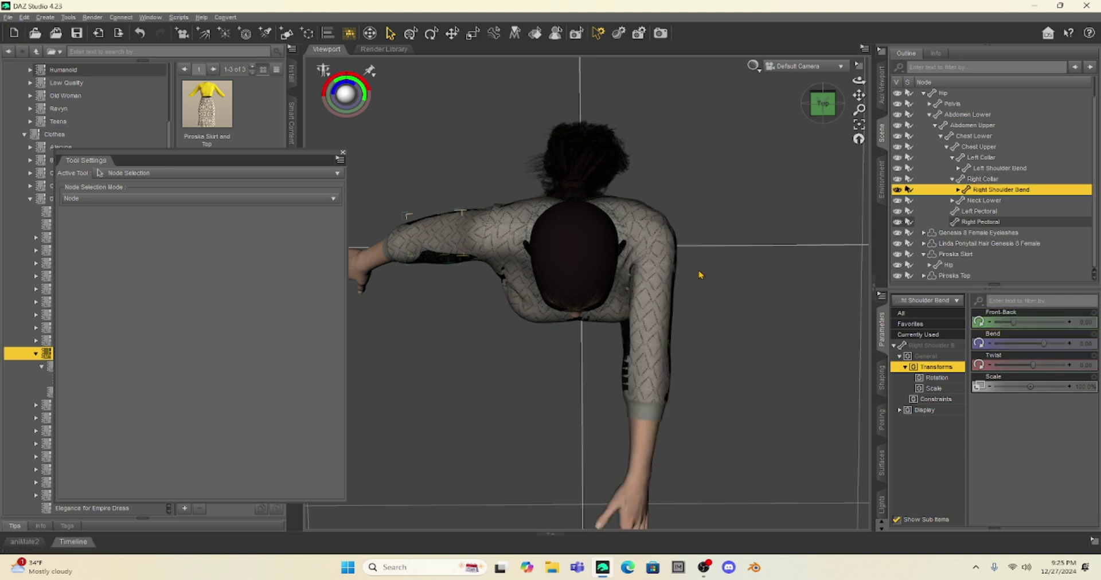
pyautogui.click(1086, 323)
pyautogui.write('6')
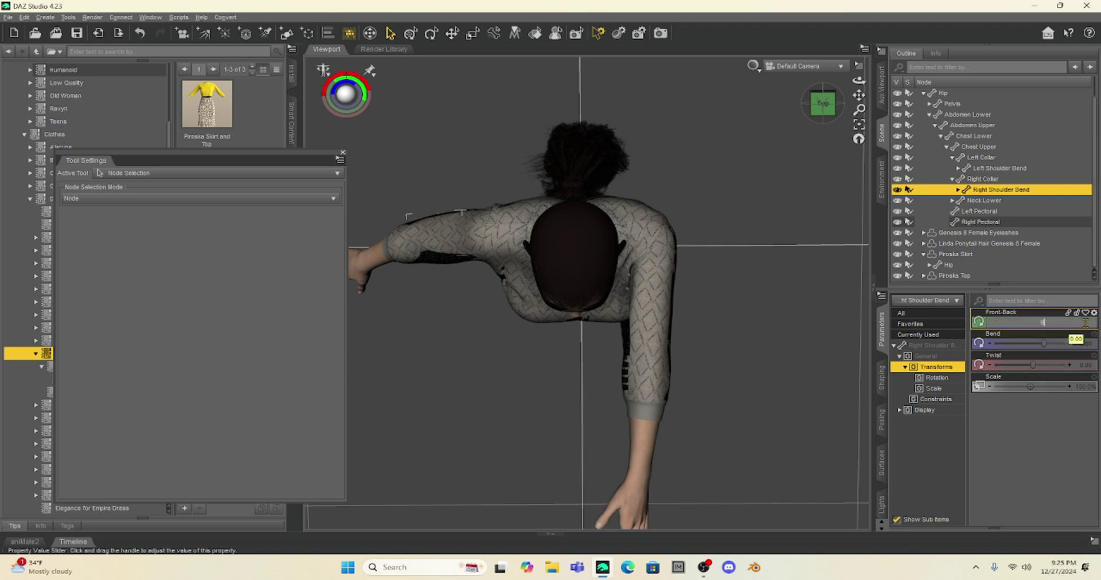
pyautogui.write('0')
pyautogui.press('Return')
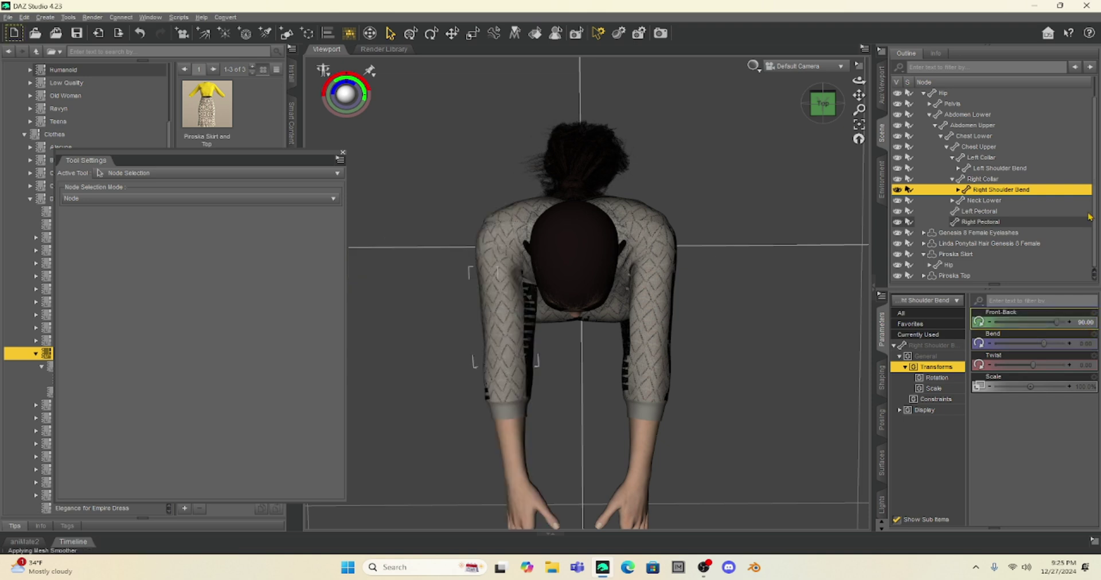
# Bring both forearms into view, clear the shoulder selection, and select the Piroska Top.
pyautogui.moveTo(859, 95); pyautogui.dragTo(855, 23)
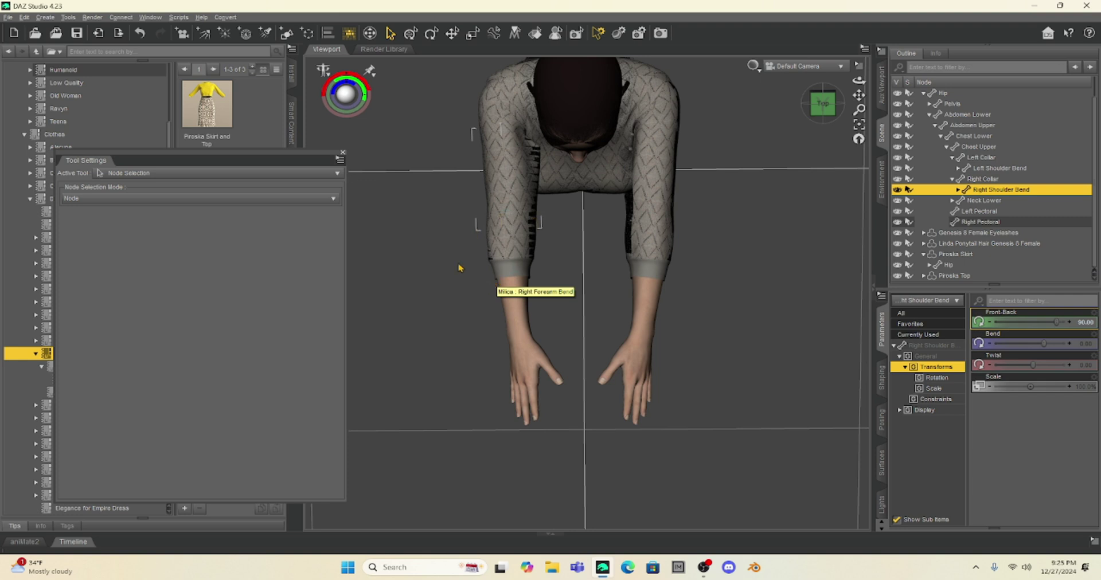
pyautogui.hotkey('alt', 'o')
pyautogui.click(566, 268)
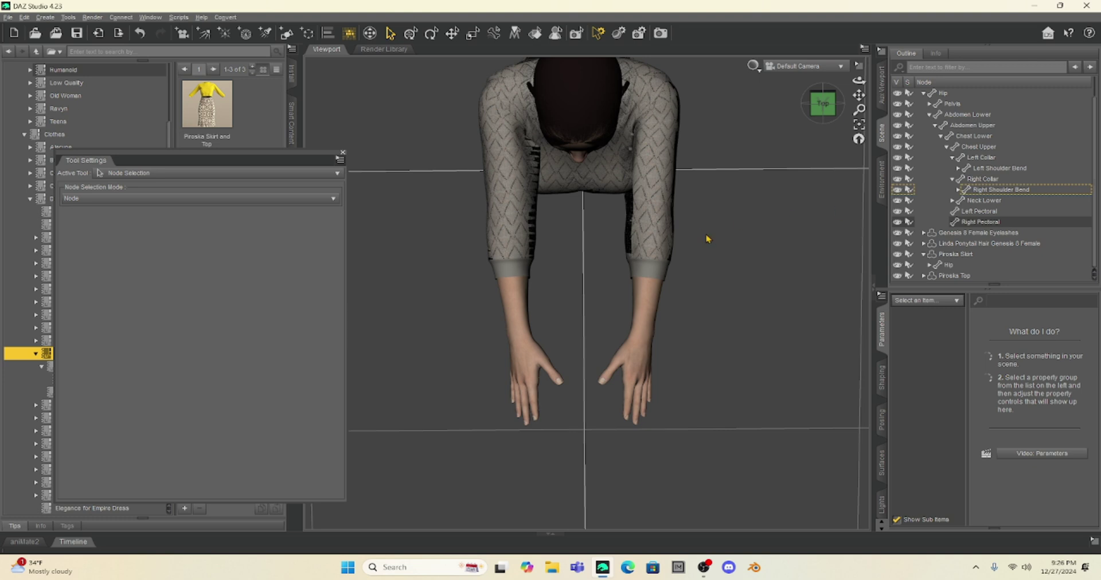
pyautogui.click(941, 276)
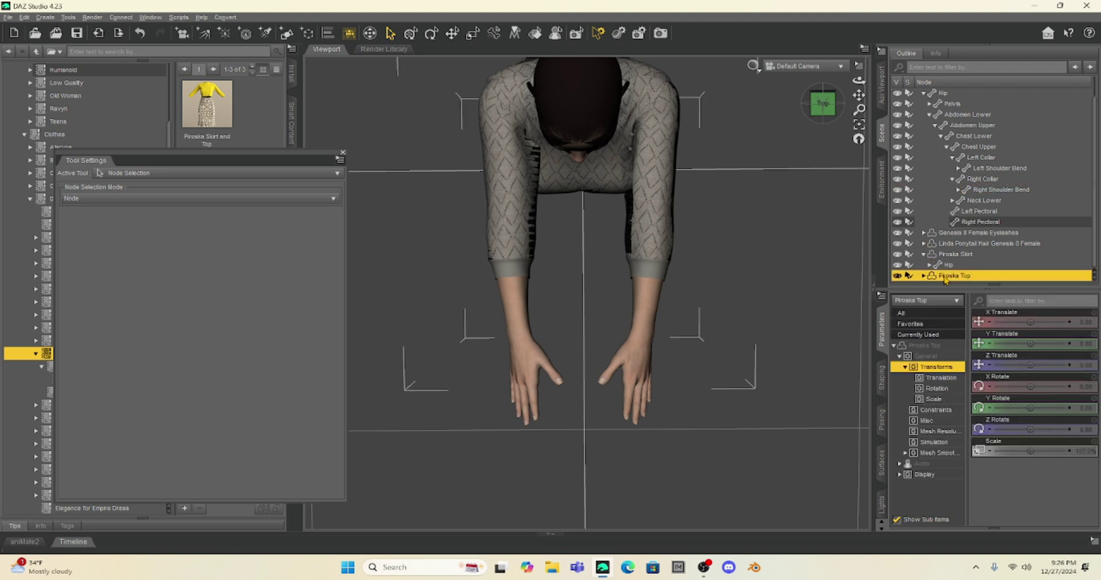
# Select the faces of both sleeve cuffs on the Piroska Top with the Geometry Editor.
pyautogui.click(68, 17)
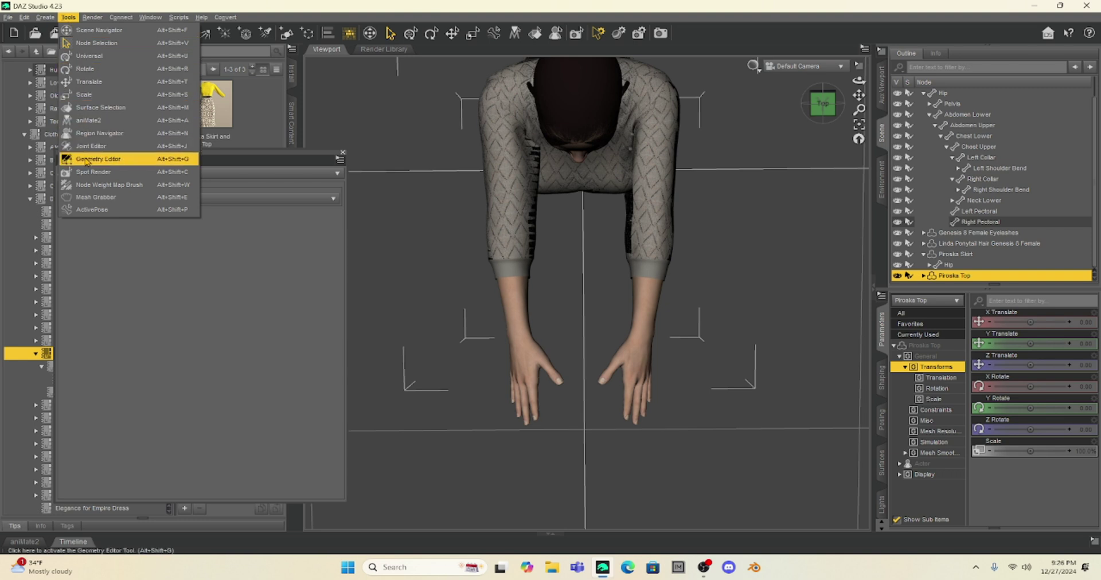
pyautogui.click(97, 159)
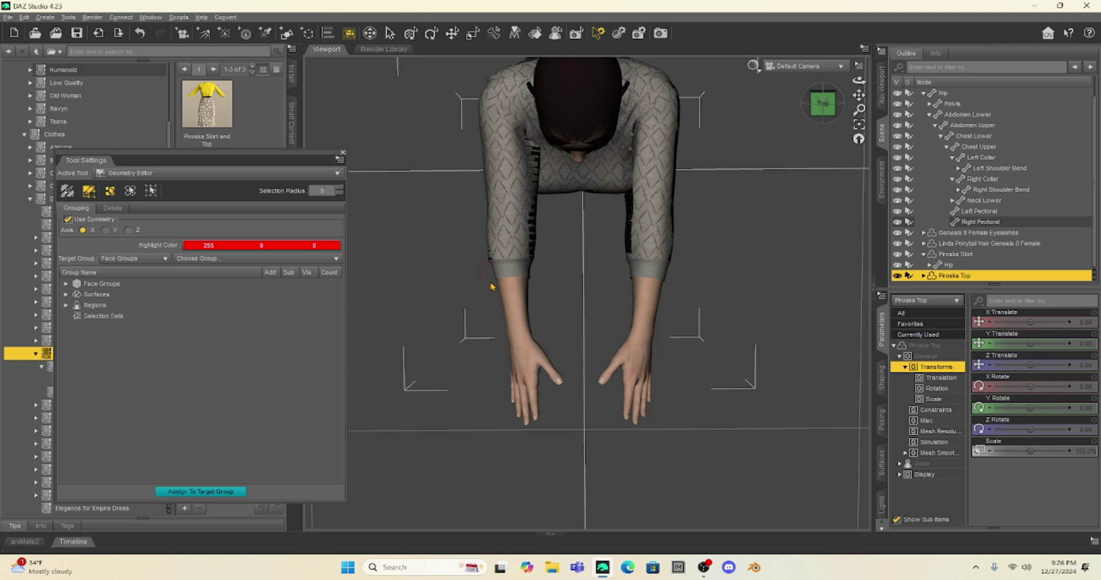
pyautogui.moveTo(491, 286); pyautogui.dragTo(691, 335)
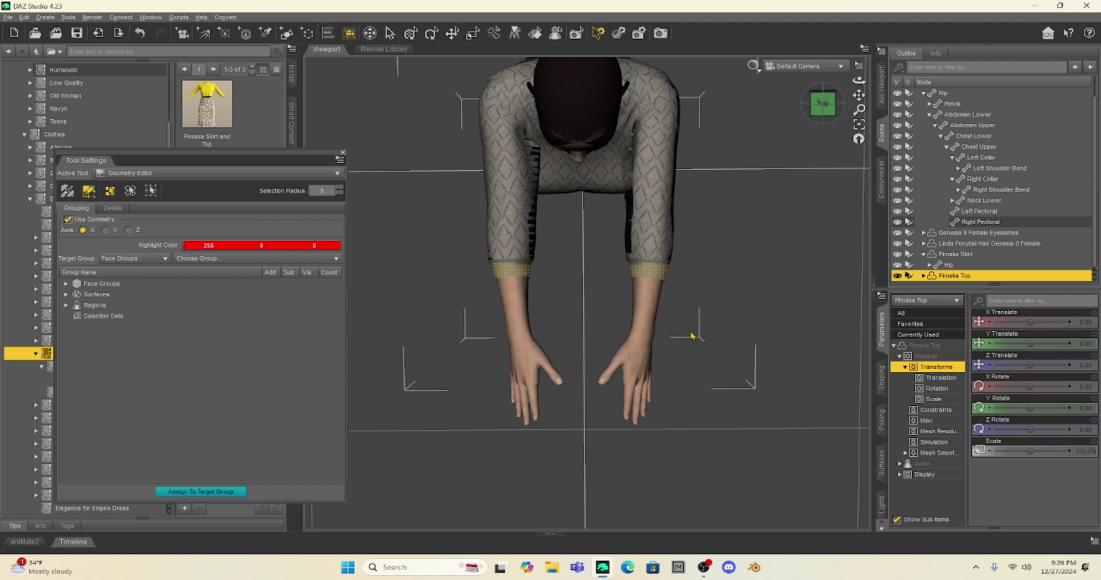
# Pull both selected cuffs along the forearms to the wrists with Mesh Grabber, undoing an unwanted pull, to lengthen the sleeves.
pyautogui.click(833, 115)
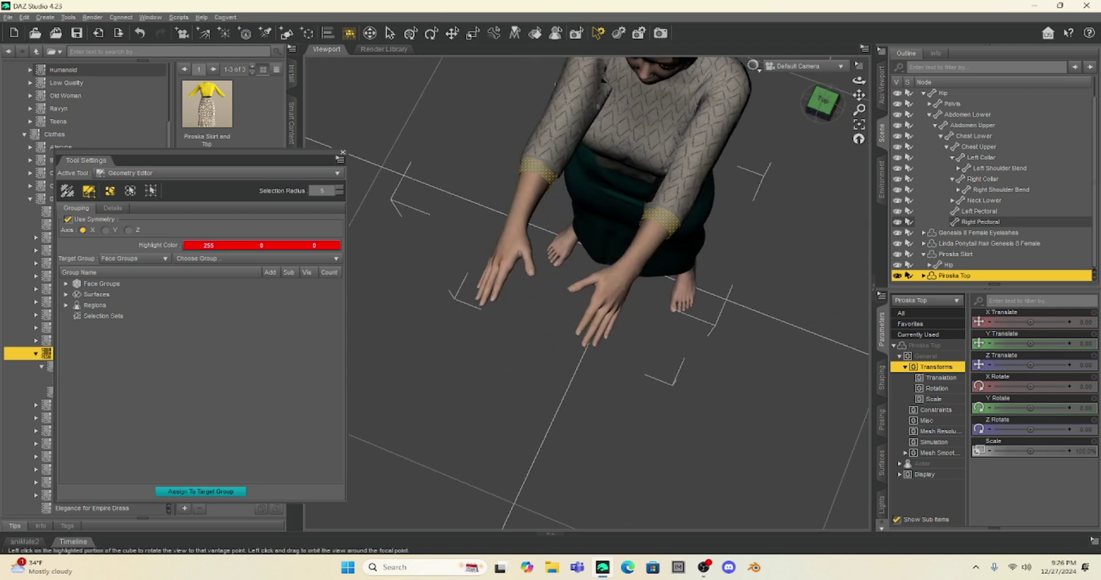
pyautogui.moveTo(834, 115); pyautogui.dragTo(864, 76)
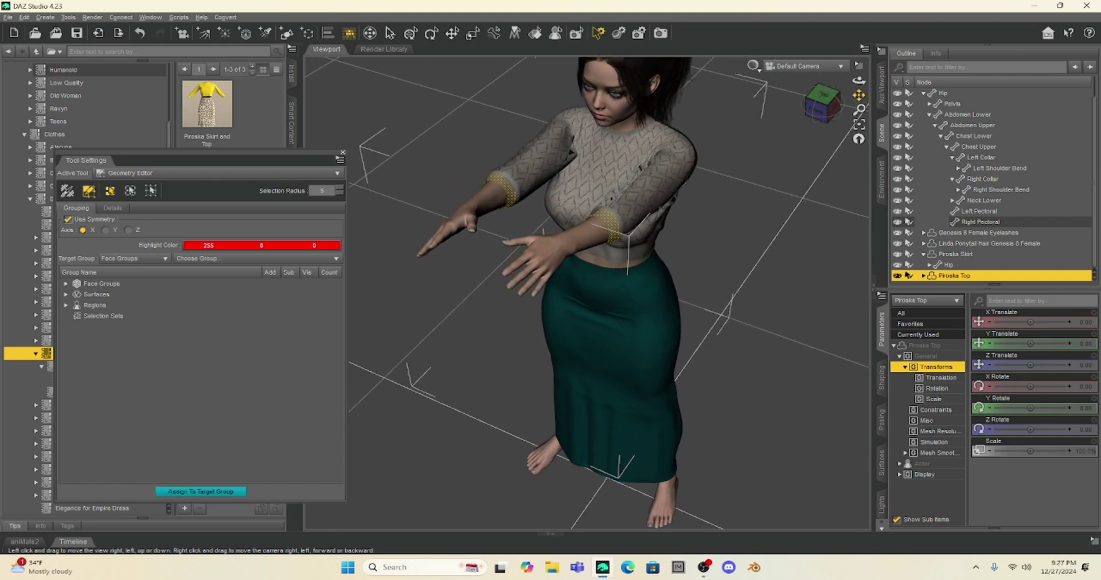
pyautogui.moveTo(819, 114); pyautogui.dragTo(817, 96)
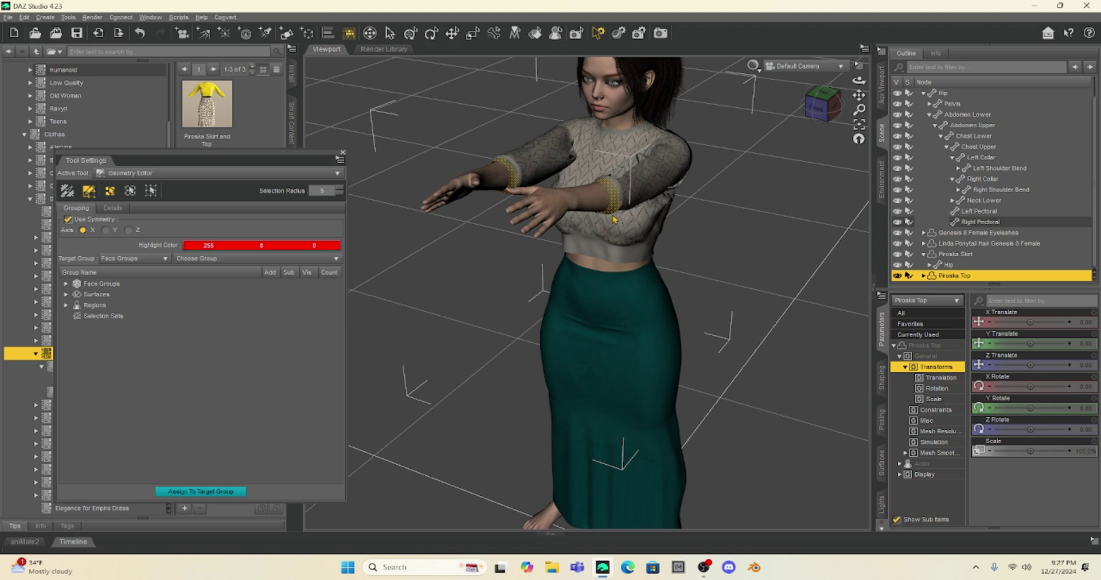
pyautogui.click(68, 18)
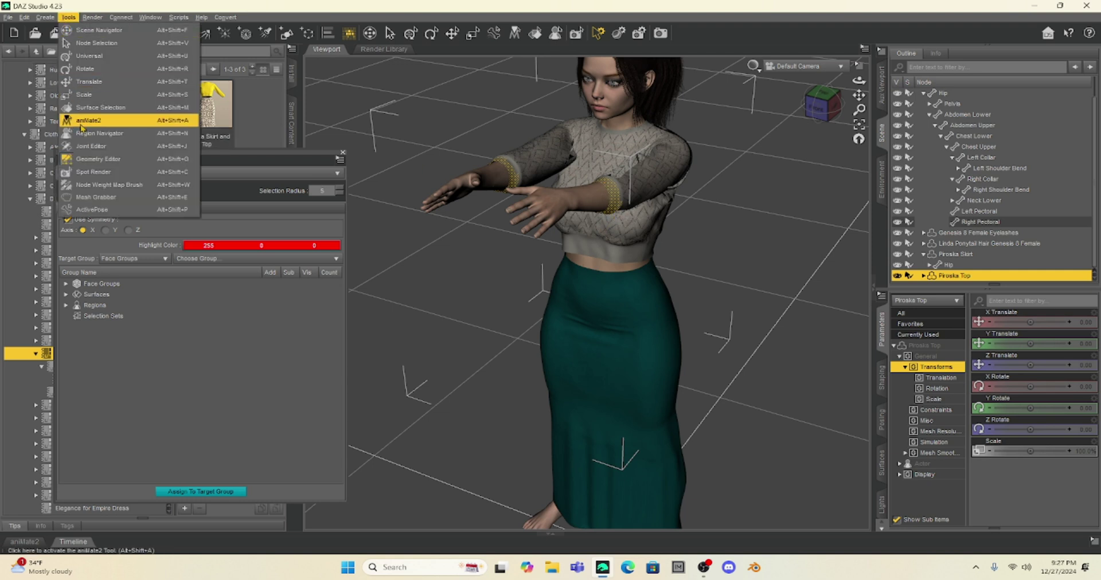
pyautogui.click(82, 197)
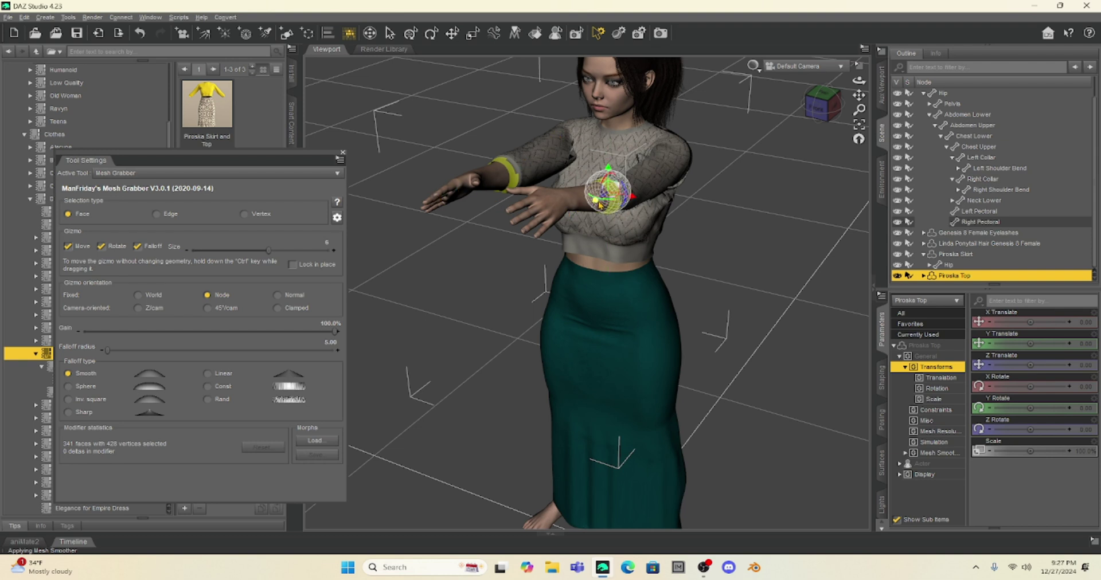
pyautogui.moveTo(599, 200); pyautogui.dragTo(581, 211)
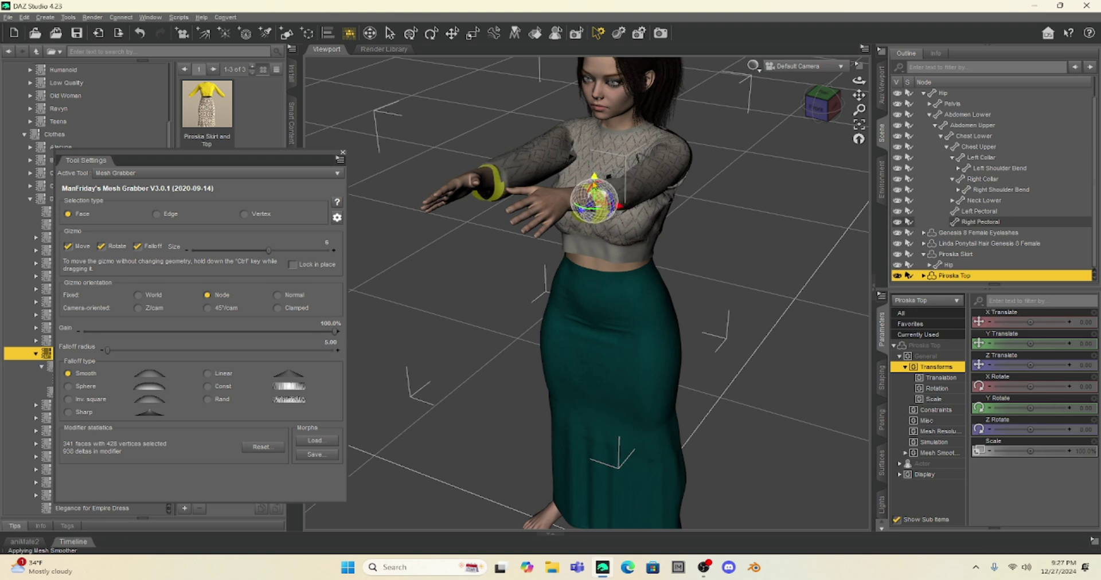
pyautogui.hotkey('ctrl', 'z')
pyautogui.hotkey('ctrl', 'z')
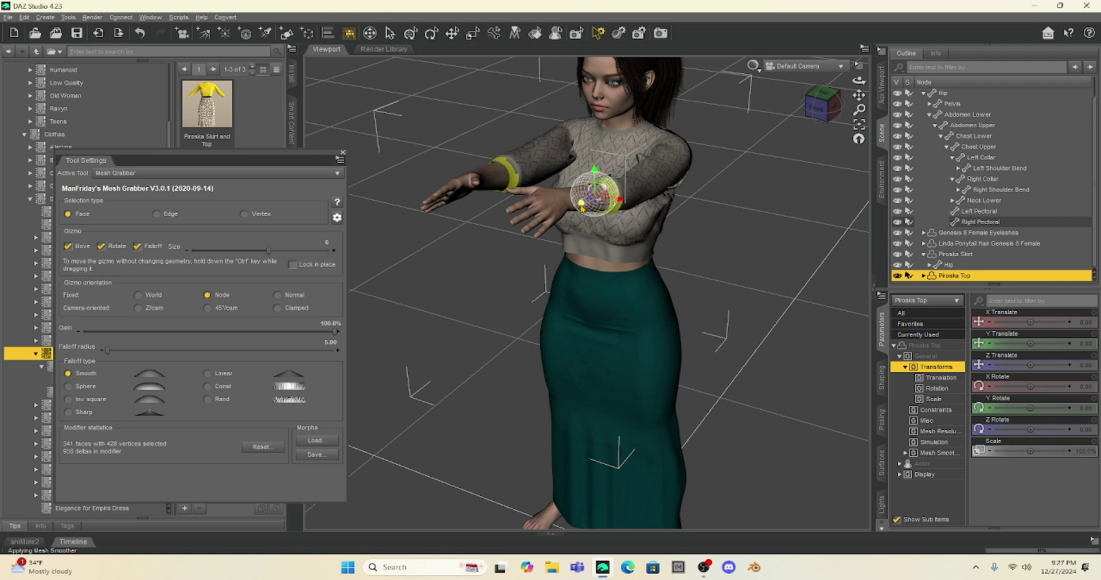
pyautogui.moveTo(582, 206); pyautogui.dragTo(574, 211)
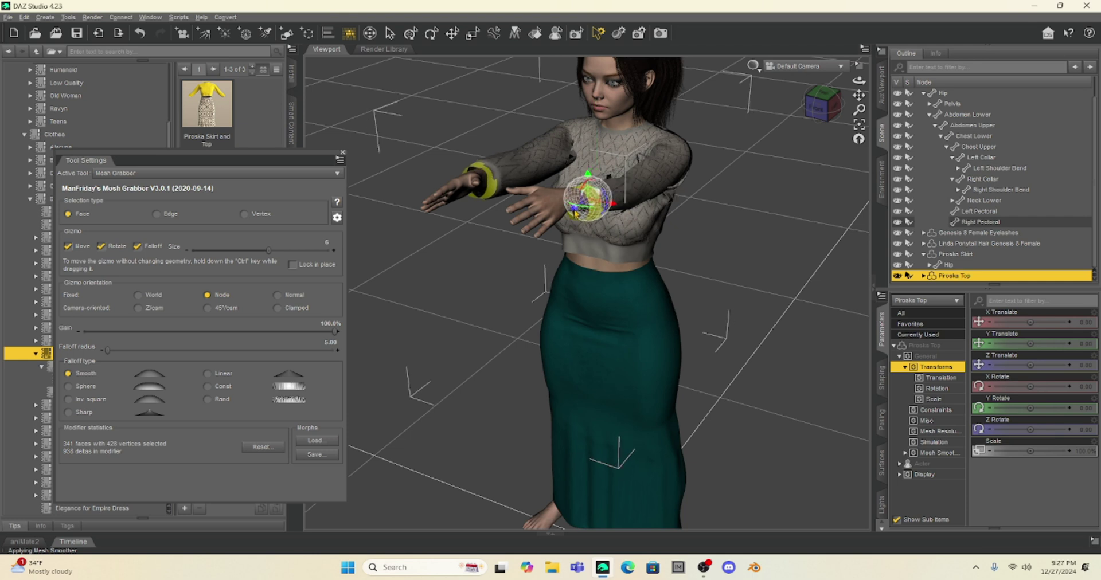
pyautogui.moveTo(823, 103); pyautogui.dragTo(784, 118)
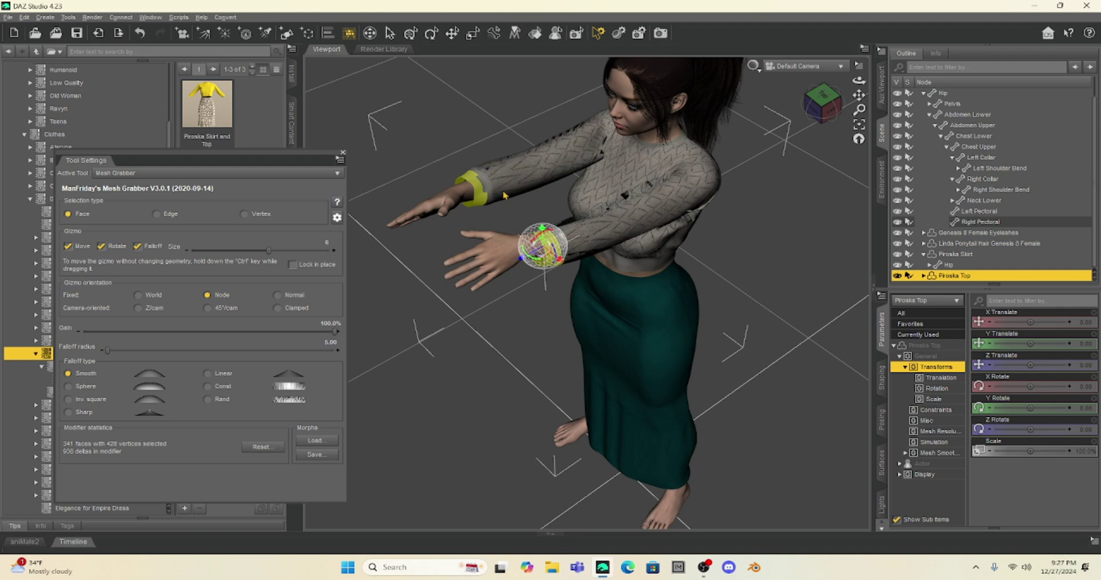
# Save the sleeve deformation as an active morph named Sleeve Extension under the Mesh Grabber path.
pyautogui.click(314, 455)
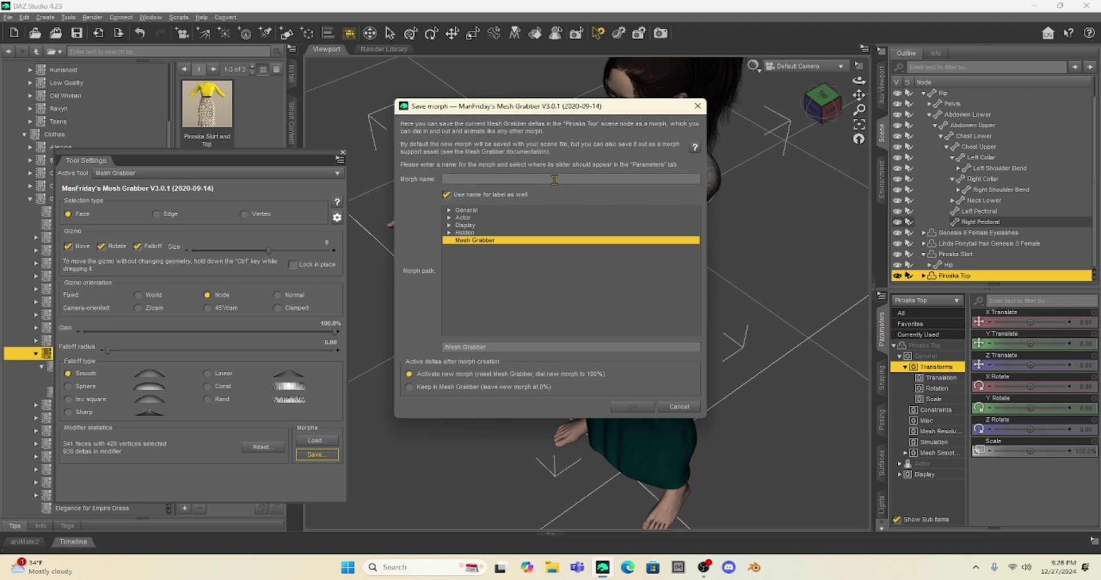
pyautogui.write('Sleeve Extension')
pyautogui.click(646, 408)
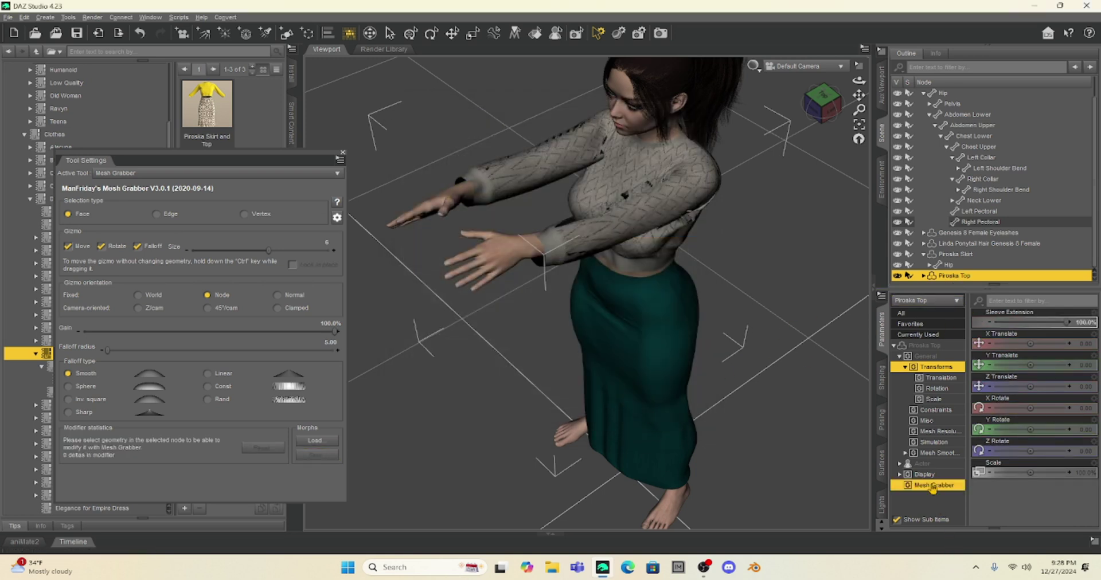
# Test the Sleeve Extension morph by dialing it down to zero and back up to 100%.
pyautogui.click(933, 486)
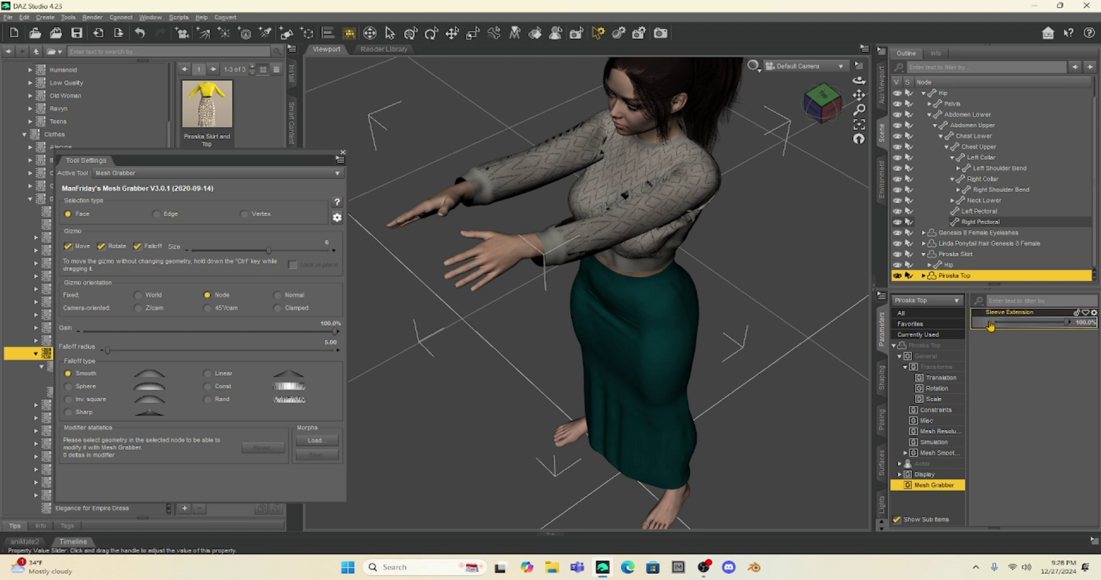
pyautogui.moveTo(1068, 324); pyautogui.dragTo(926, 447)
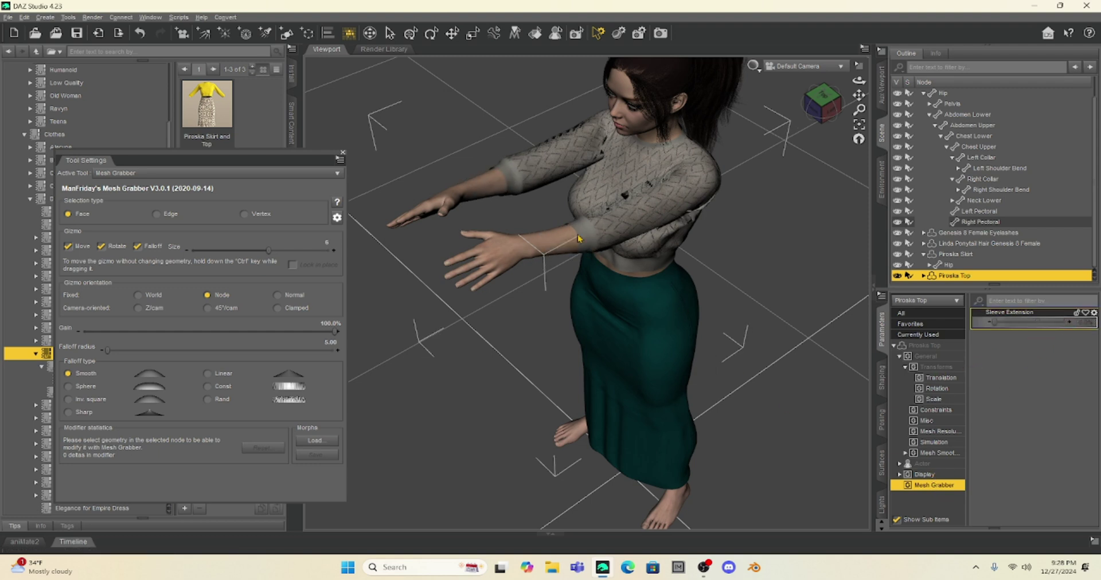
pyautogui.moveTo(992, 323); pyautogui.dragTo(1087, 313)
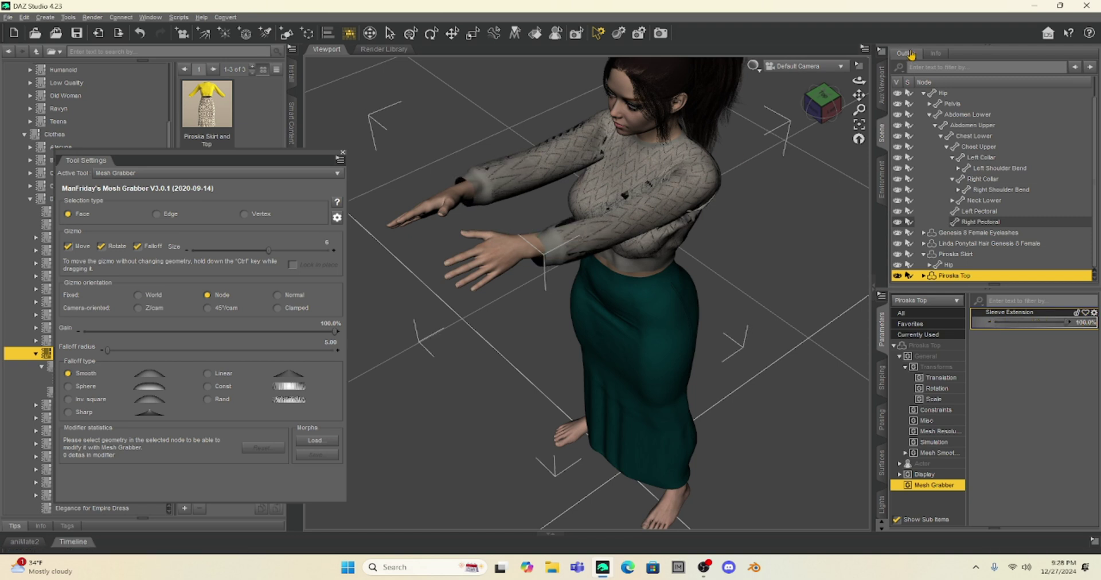
# Bring the whole outfit into view, switch back to the Node Selection tool and close the Mesh Grabber tool settings.
pyautogui.moveTo(827, 113)
pyautogui.mouseDown()
pyautogui.moveTo(860, 114)
pyautogui.moveTo(838, 120)
pyautogui.moveTo(817, 108)
pyautogui.mouseUp()
pyautogui.scroll(-3, 516, 264)
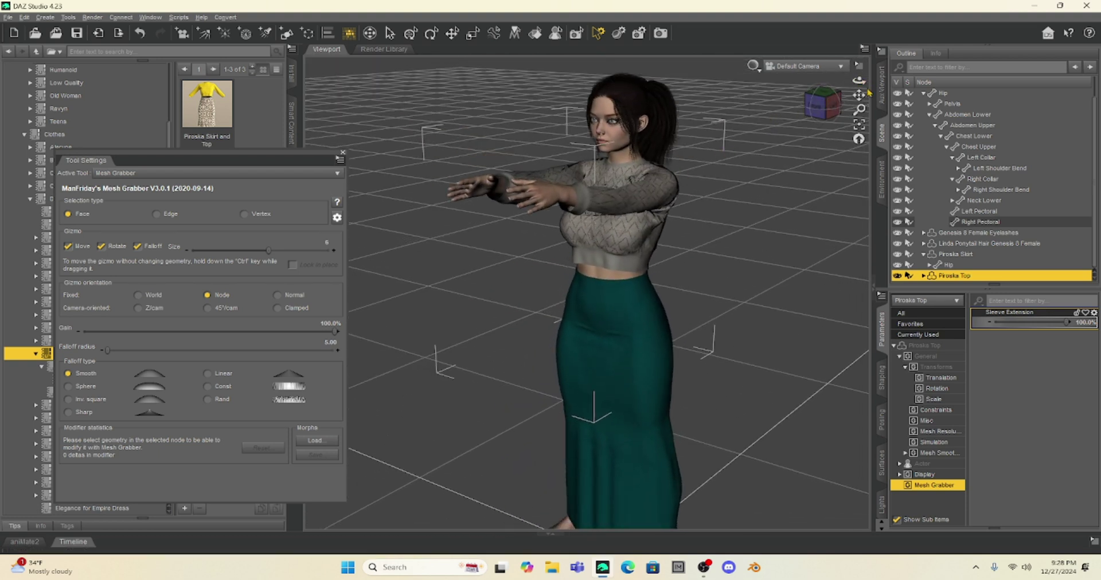
pyautogui.moveTo(860, 95); pyautogui.dragTo(826, 92)
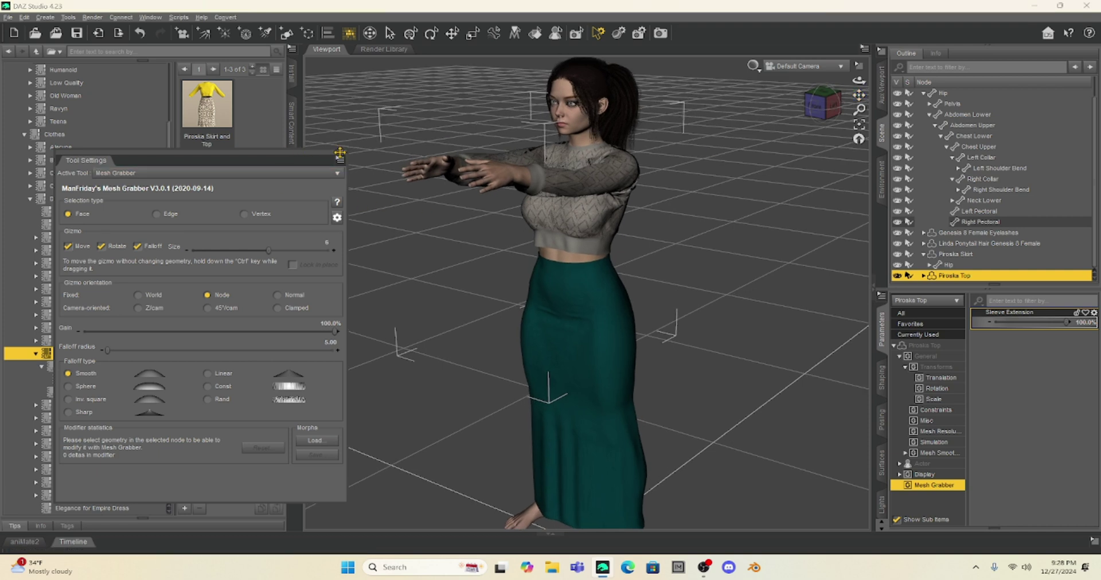
pyautogui.click(389, 40)
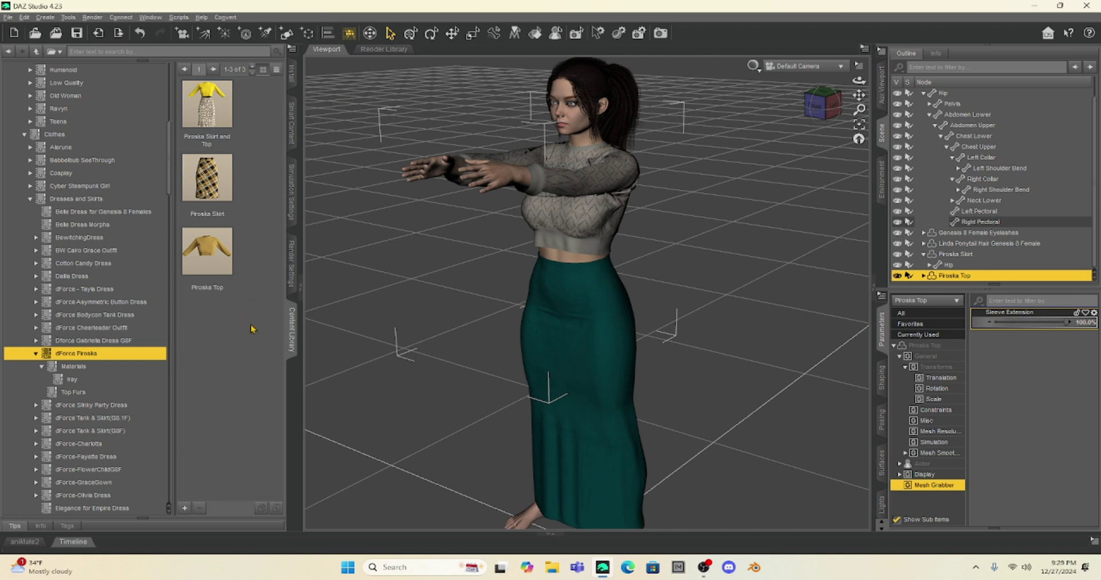
# Open the Female folder of the Simply Standing poses, under Poses and 1 Standing, in the content library.
pyautogui.scroll(-15, 106, 428)
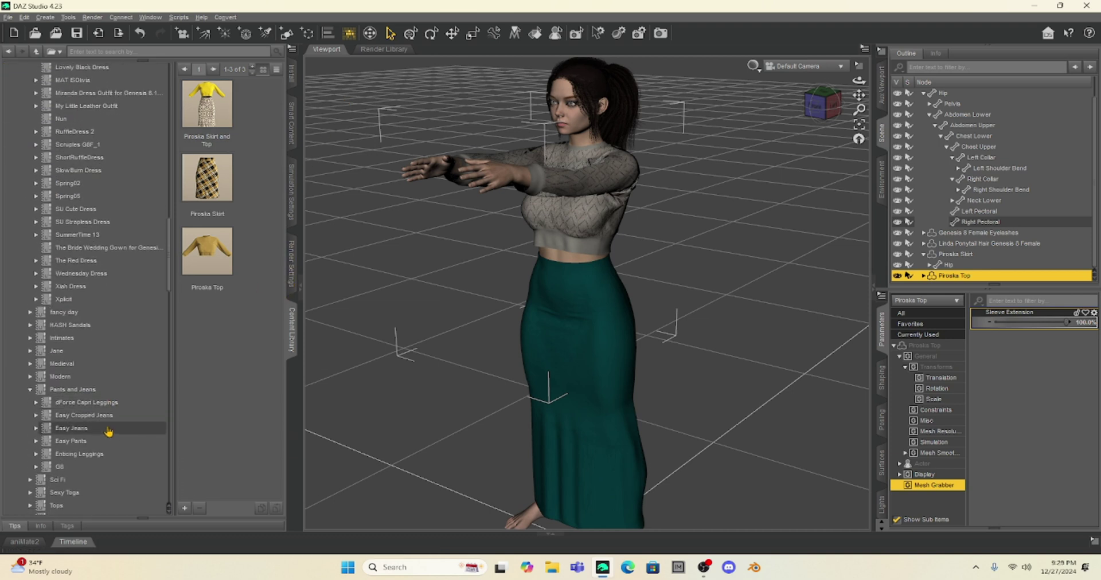
pyautogui.scroll(-2, 107, 432)
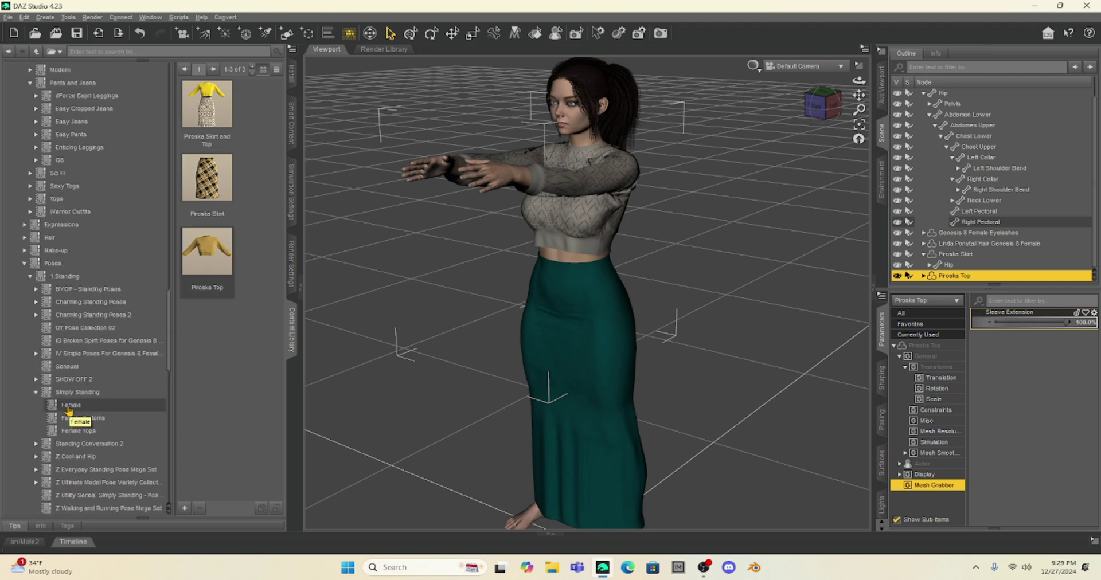
pyautogui.click(67, 408)
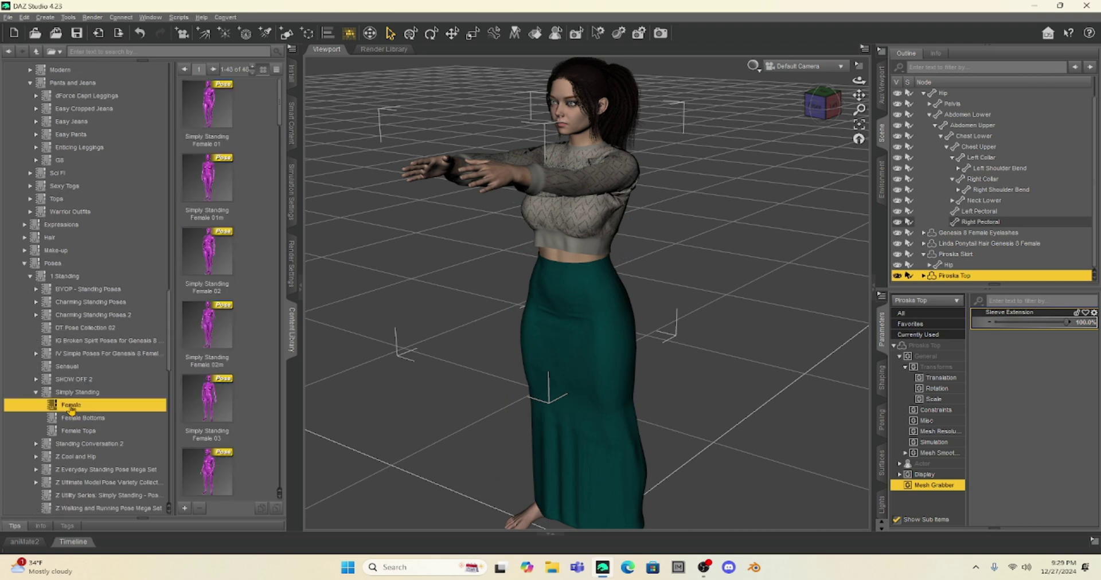
# Select the whole figure and apply the Simply Standing Female 04m pose.
pyautogui.scroll(-3, 219, 222)
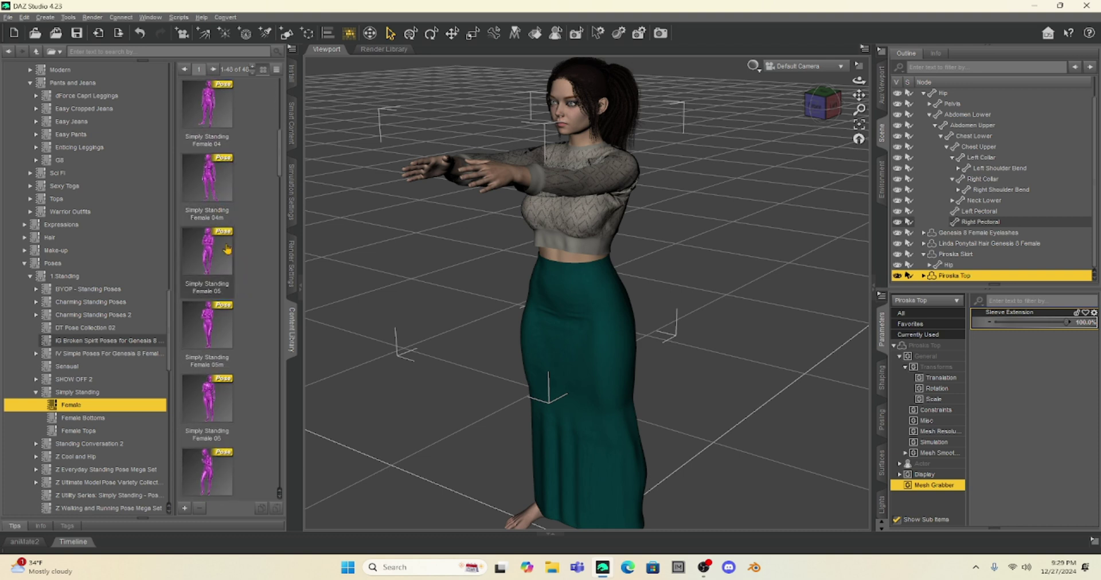
pyautogui.moveTo(226, 178)
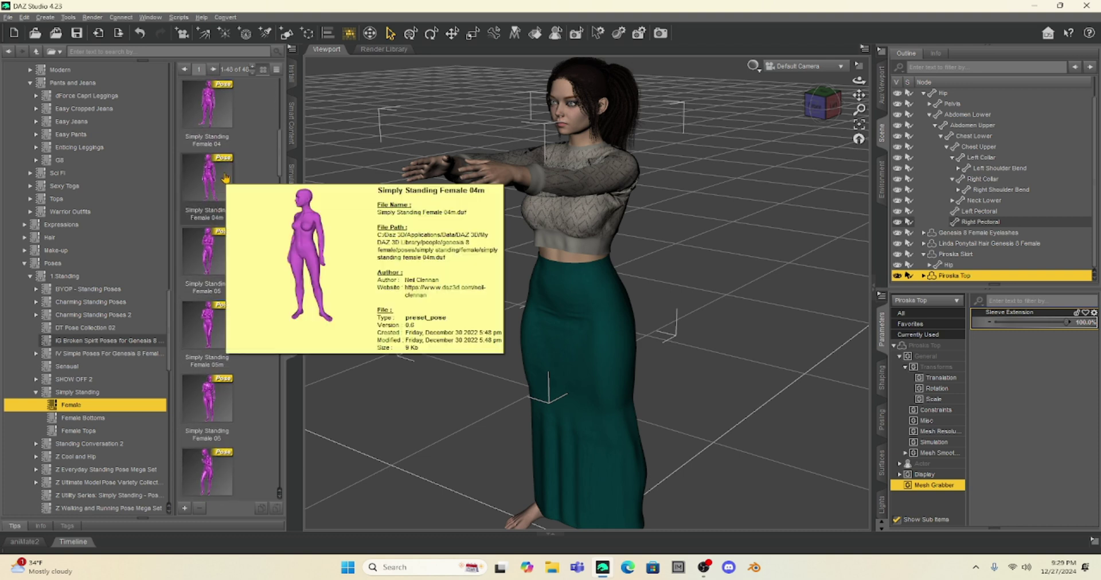
pyautogui.click(566, 93)
pyautogui.doubleClick(221, 190)
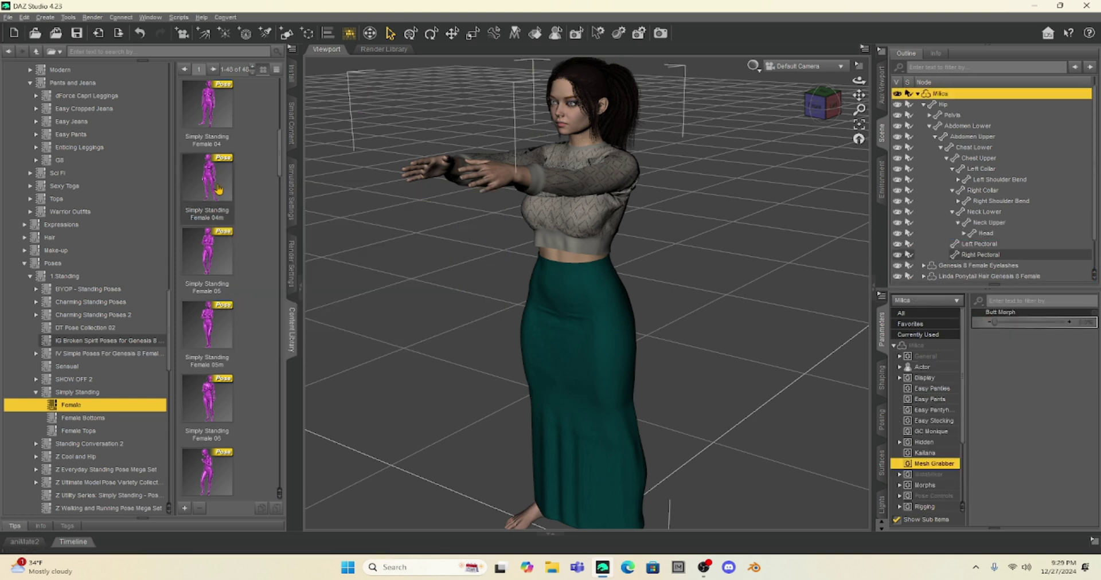
# Run the dForce simulation on the newly posed figure, and inspect the draped top and skirt from behind and from the front.
pyautogui.moveTo(822, 104); pyautogui.dragTo(794, 135)
pyautogui.scroll(-3, 764, 163)
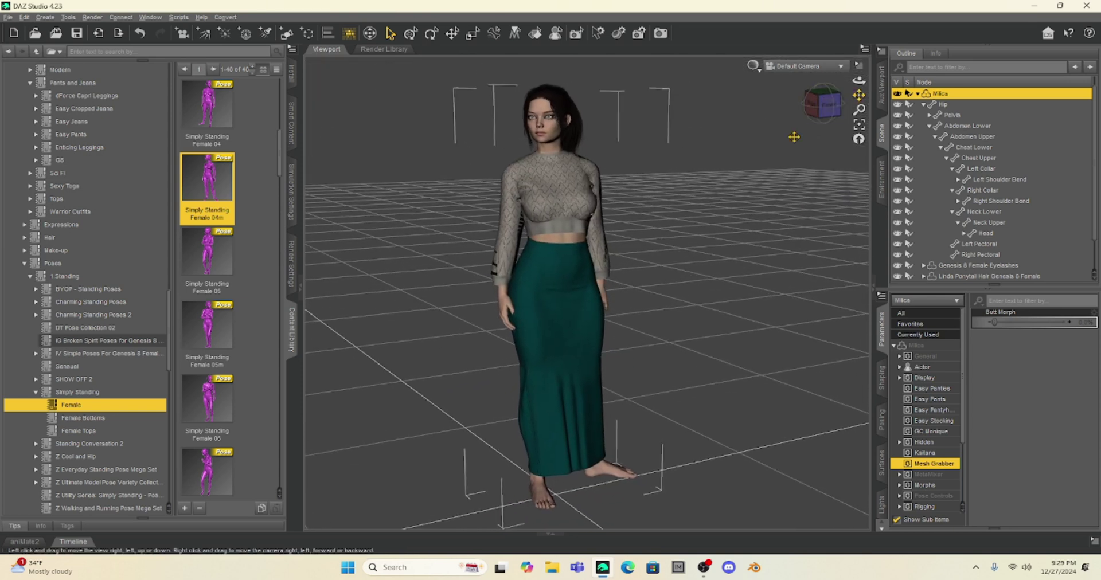
pyautogui.click(291, 194)
pyautogui.click(261, 52)
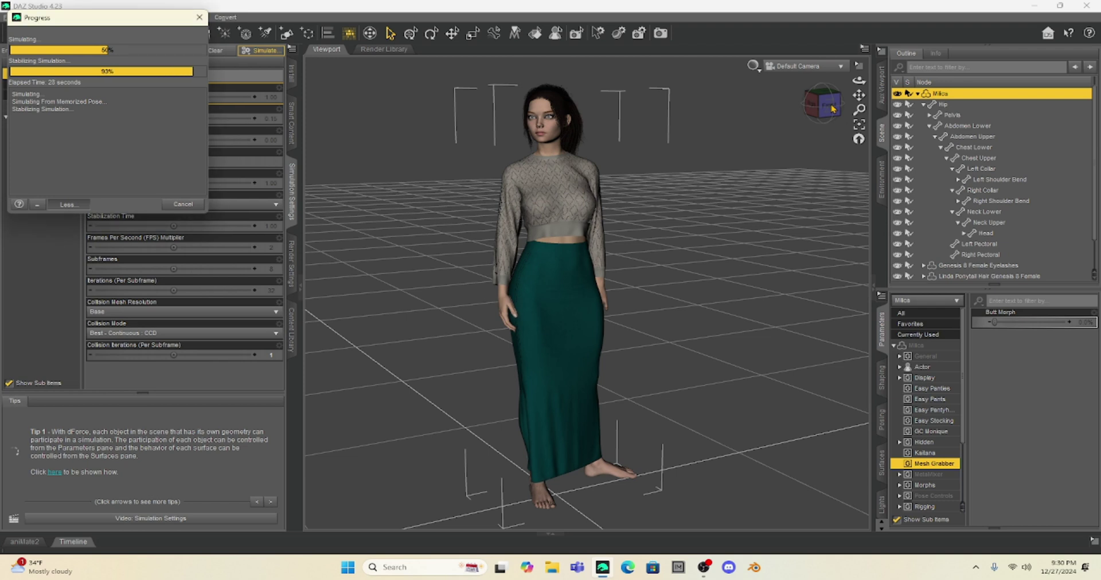
pyautogui.moveTo(833, 108)
pyautogui.mouseDown()
pyautogui.moveTo(903, 99)
pyautogui.moveTo(819, 101)
pyautogui.mouseUp()
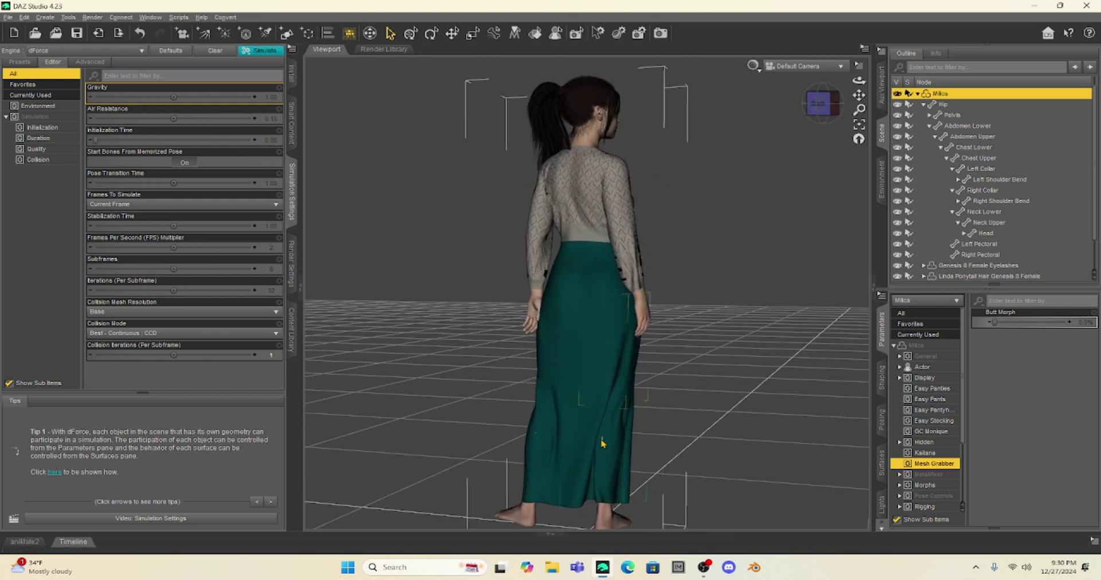
pyautogui.moveTo(822, 104); pyautogui.dragTo(860, 95)
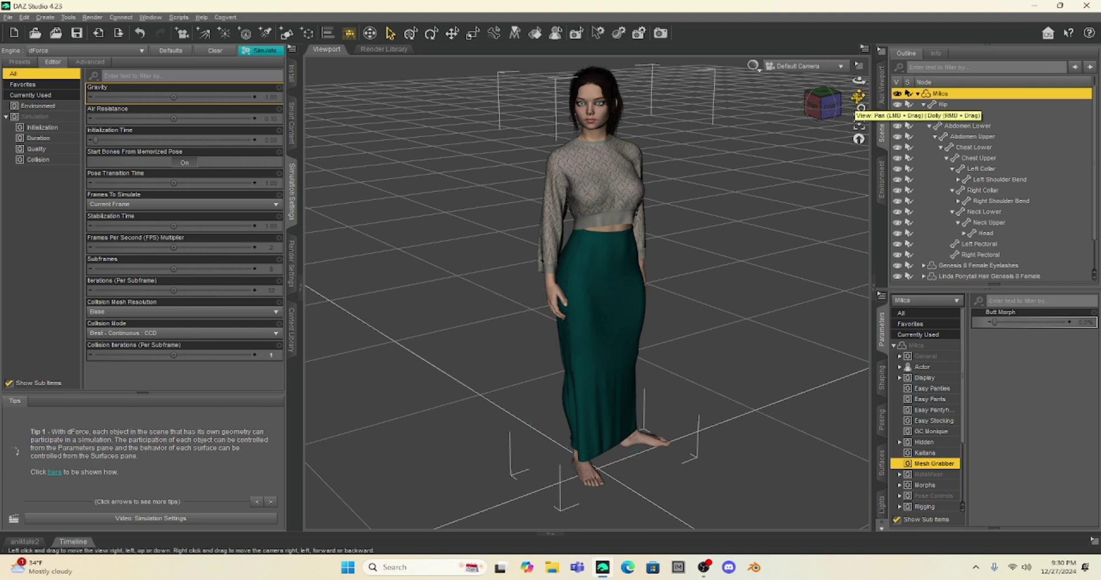
pyautogui.moveTo(858, 96); pyautogui.dragTo(836, 89)
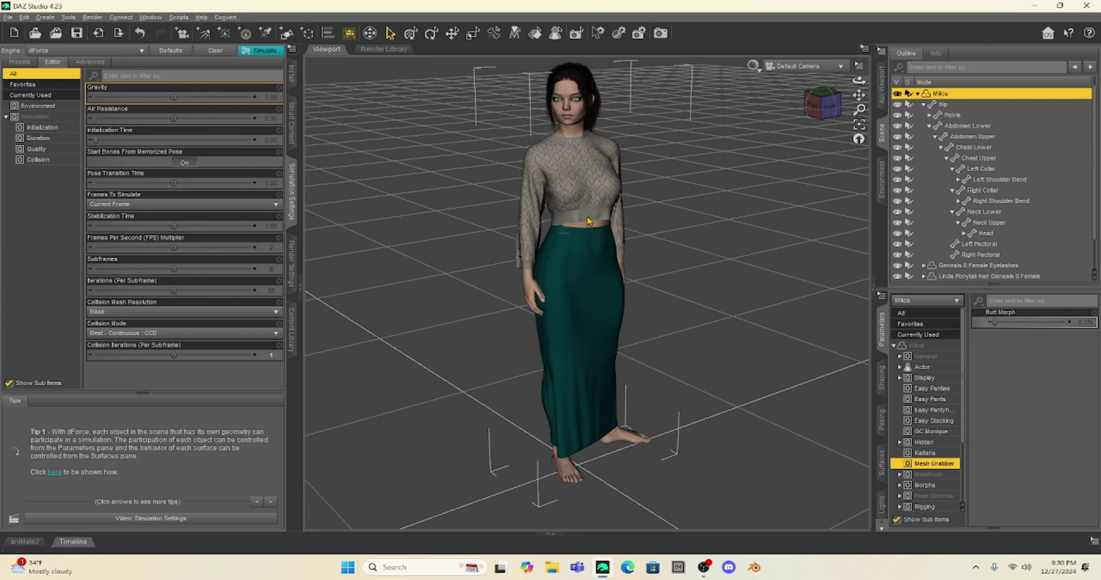